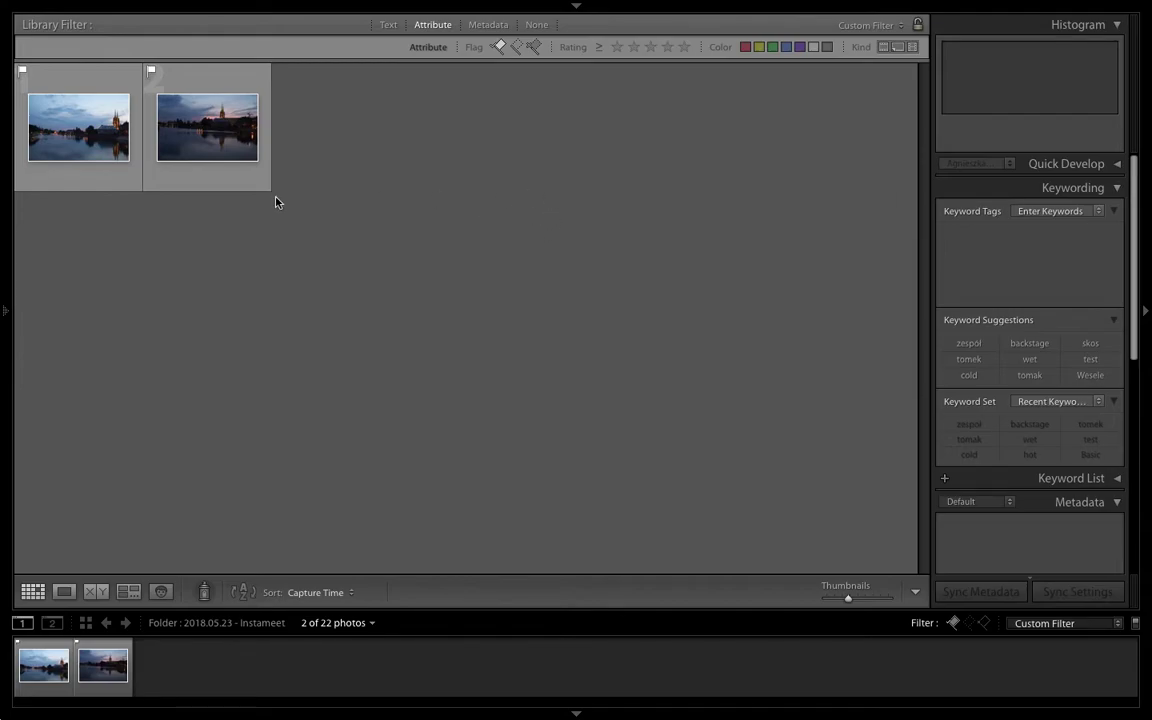
Select the first dusk river cityscape, IMG_1156.CR2, and open it in the Develop module
left_click(88, 153)
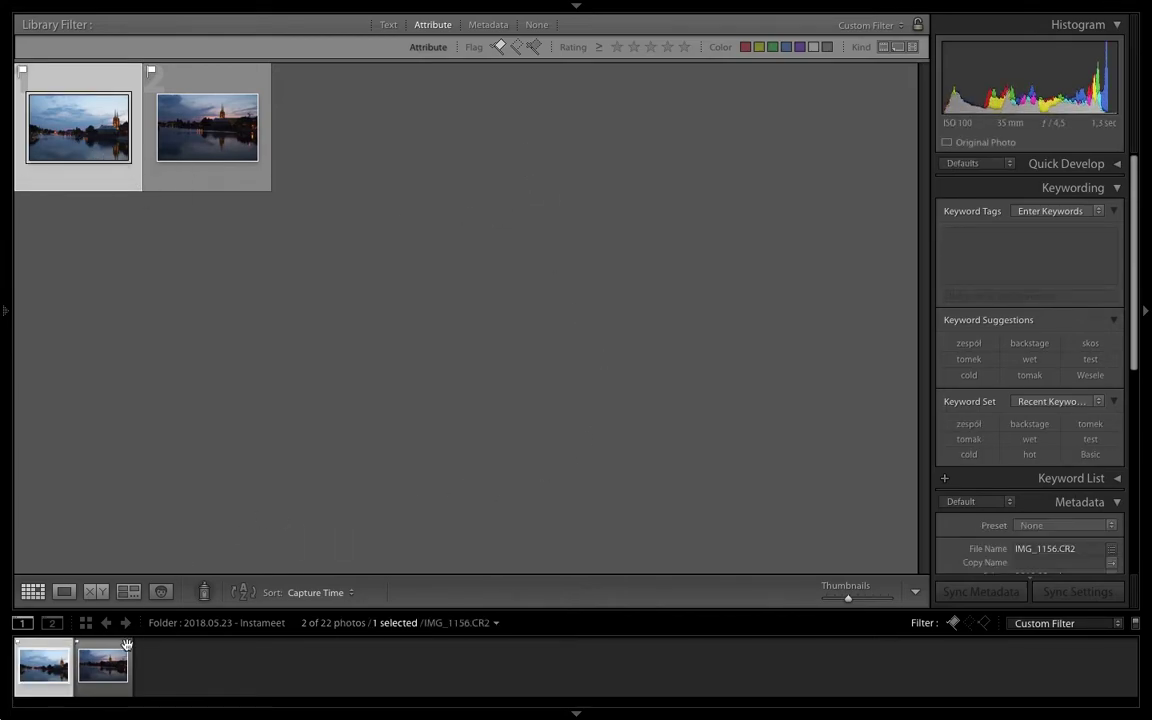
mouse_move(572, 8)
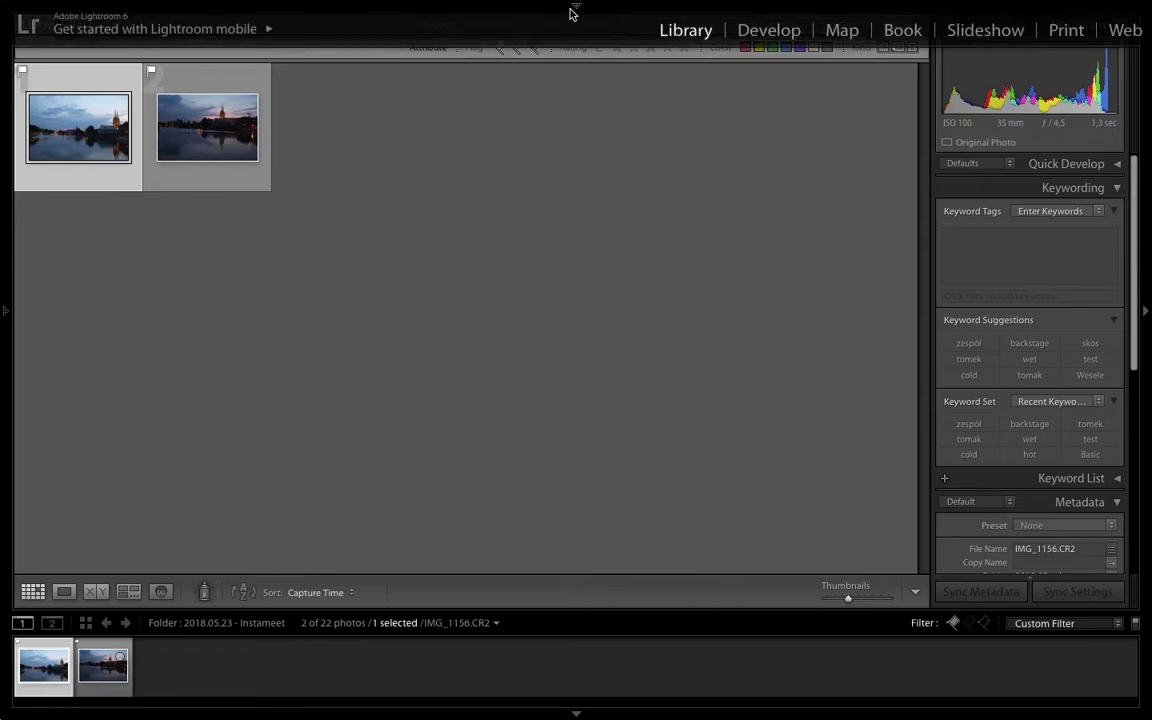
left_click(766, 30)
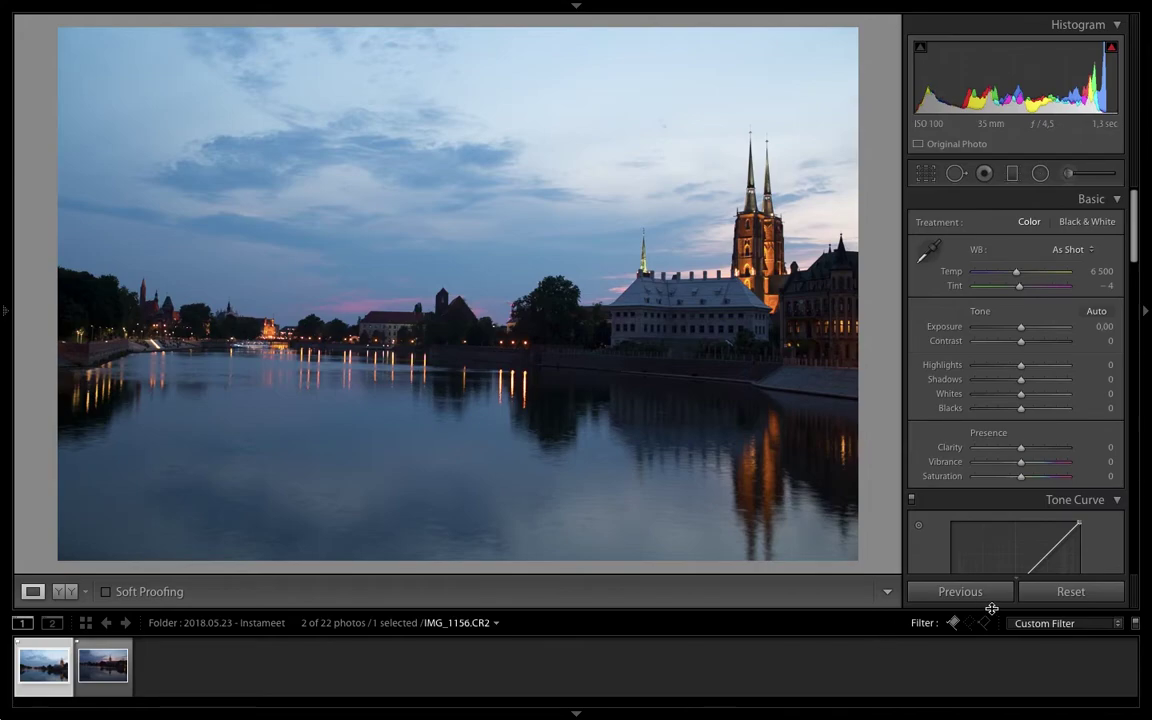
Set a custom white balance of Temp 7402 and Tint +14
left_click(1099, 272)
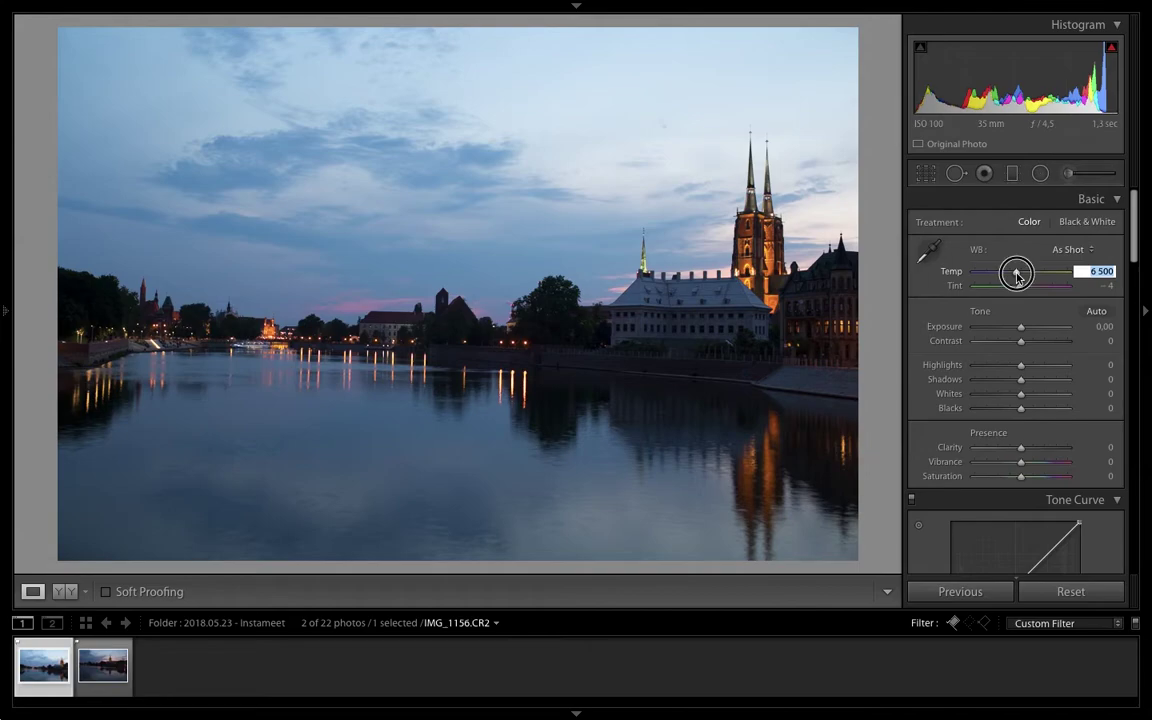
left_click_drag(1016, 273, 1025, 274)
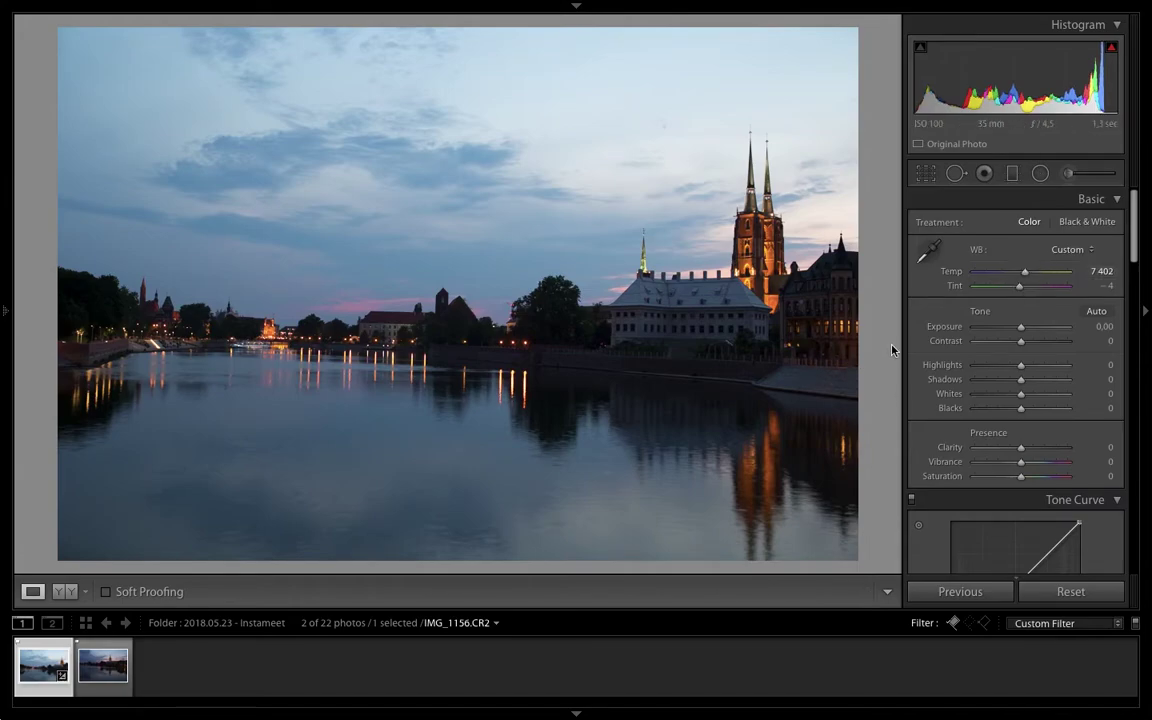
left_click(1020, 289)
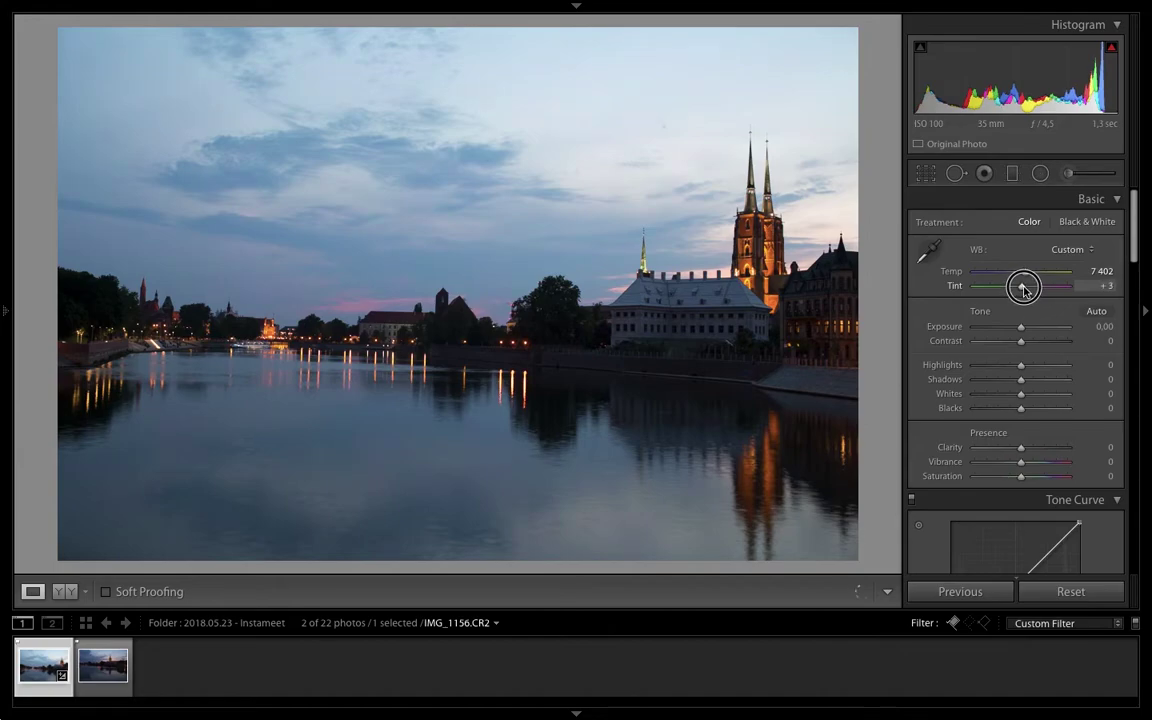
left_click_drag(1020, 289, 1028, 290)
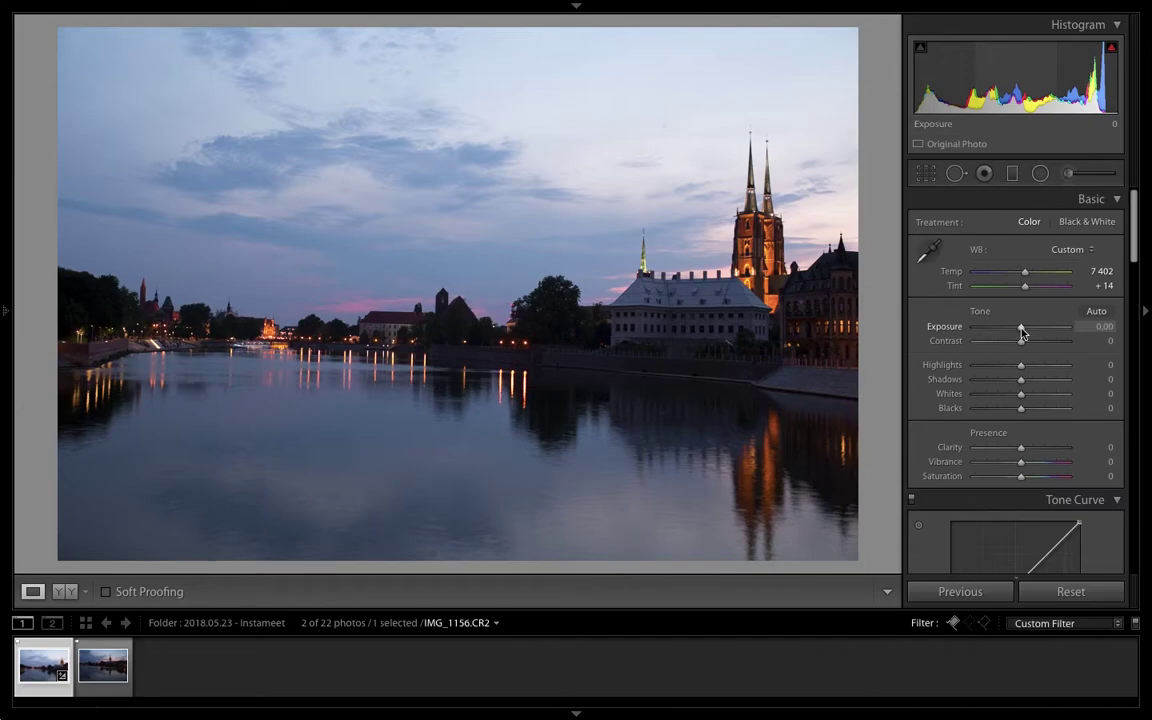
Set Exposure -0.85, Contrast +8, Highlights -83 and Shadows +65
left_click_drag(1021, 333, 1013, 332)
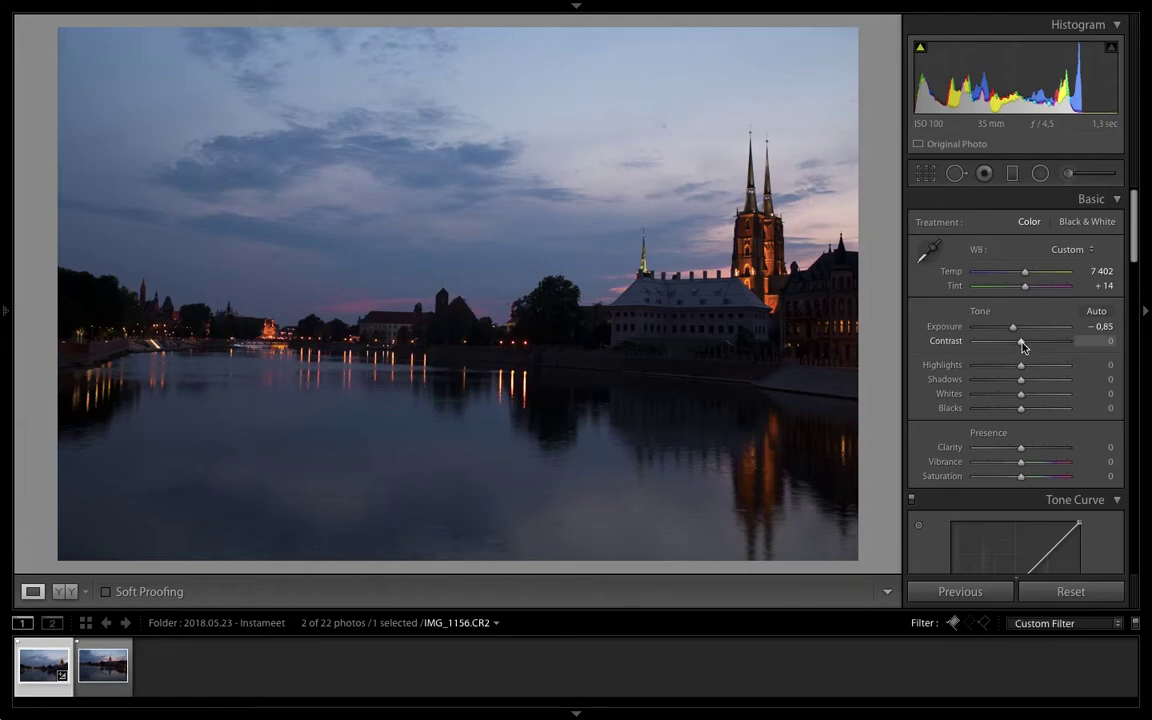
left_click_drag(1022, 346, 1025, 344)
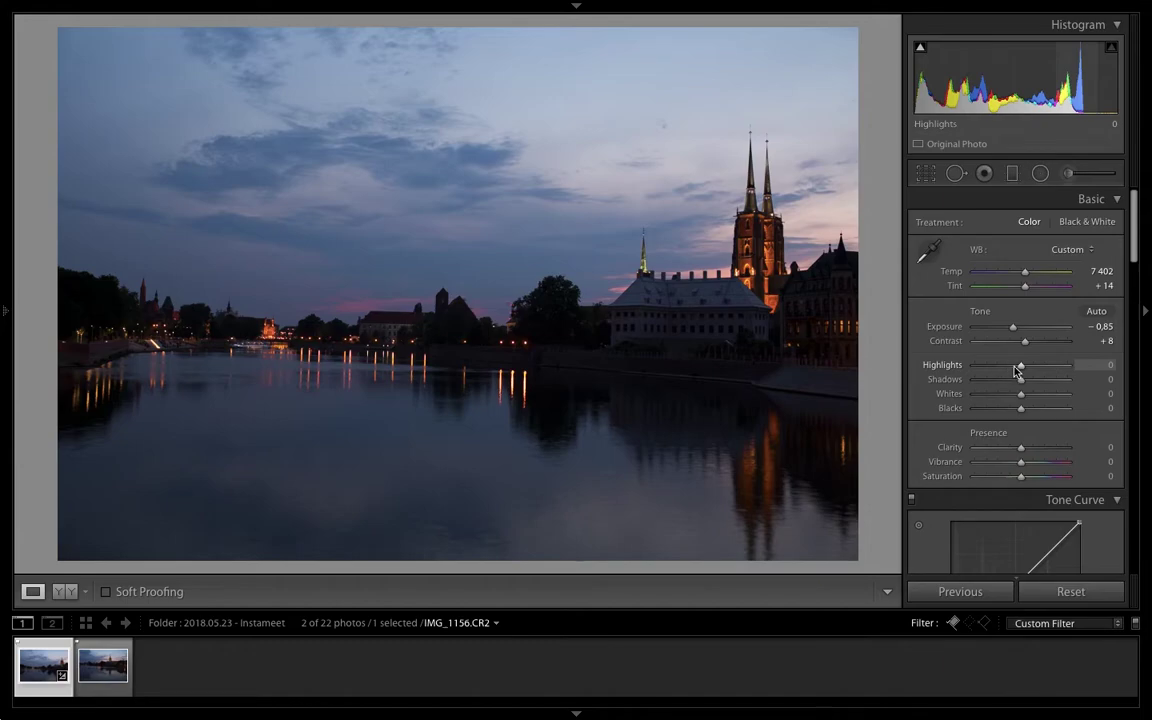
left_click_drag(1022, 368, 982, 369)
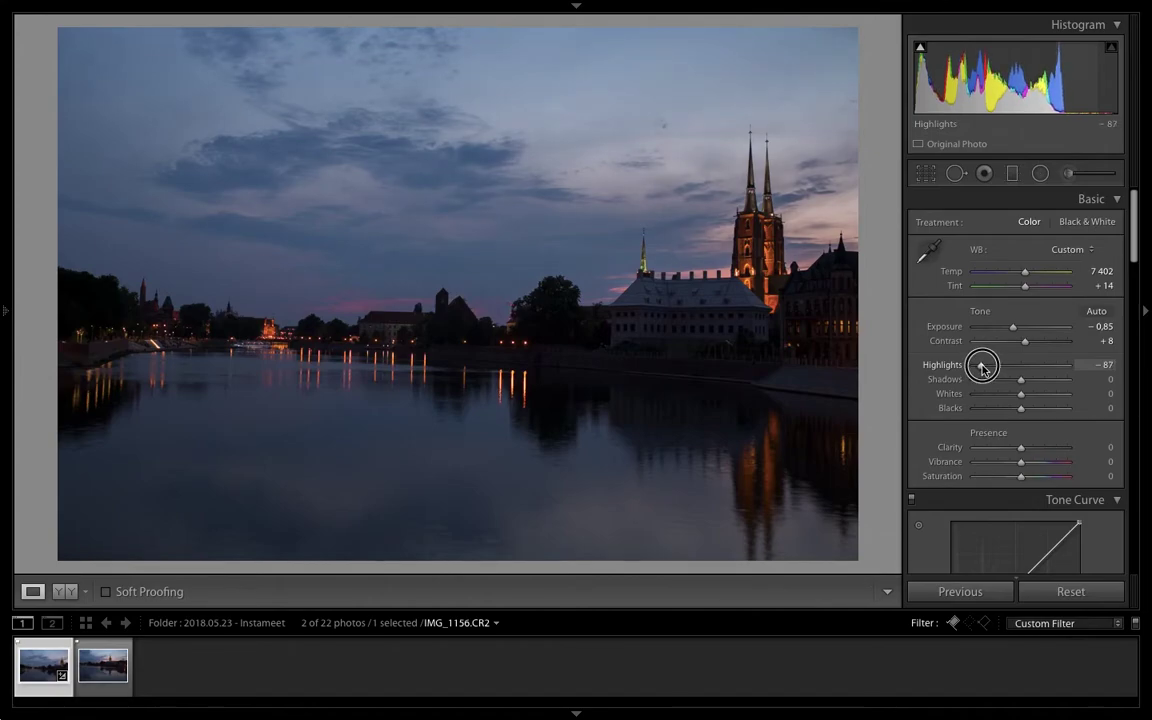
left_click_drag(982, 369, 984, 367)
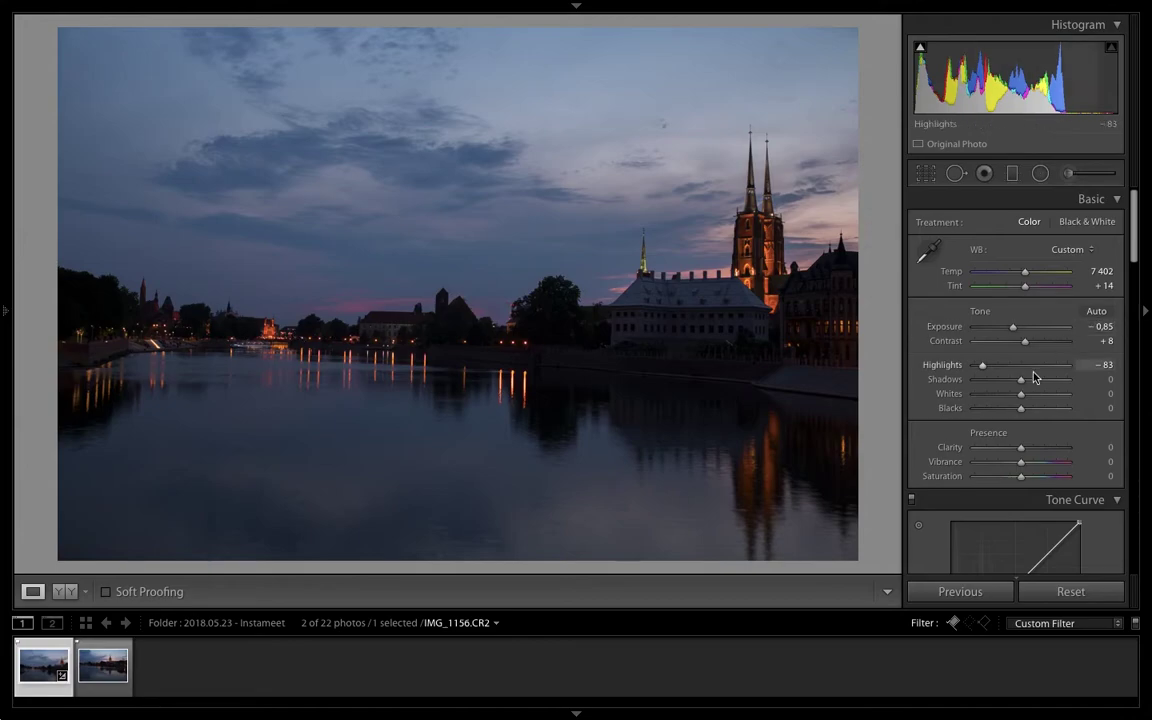
left_click_drag(1021, 386, 1050, 382)
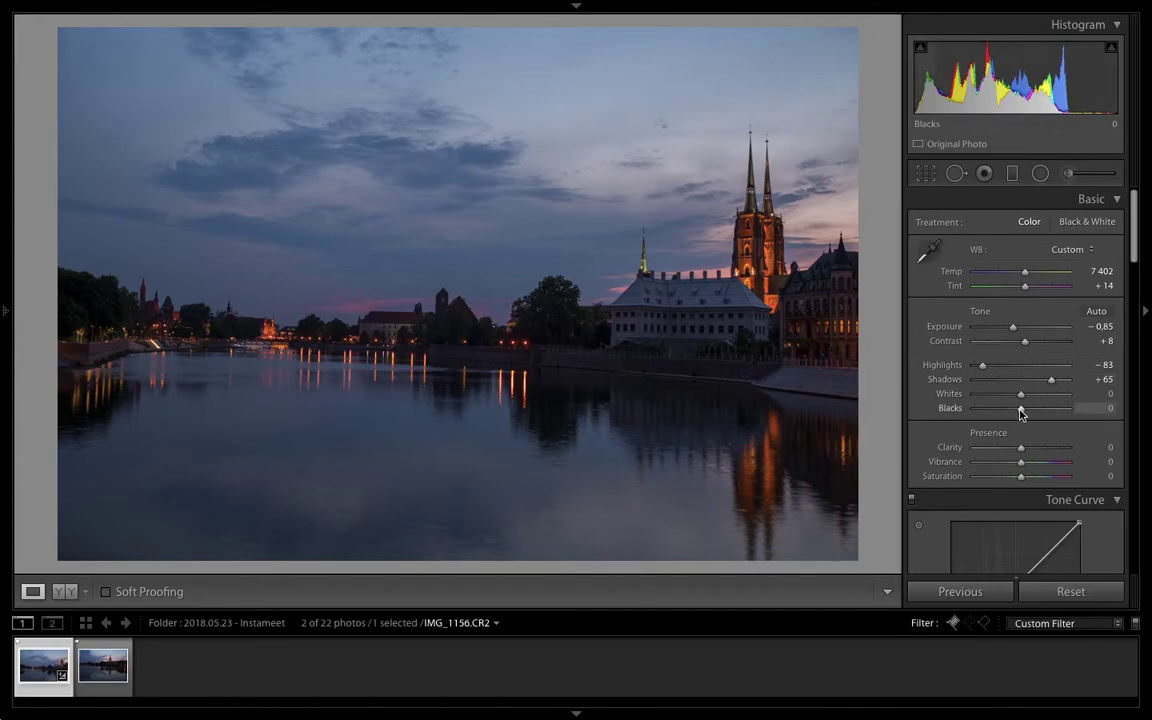
Set Blacks to -35 and Vibrance to +36
left_click_drag(1021, 409, 1004, 409)
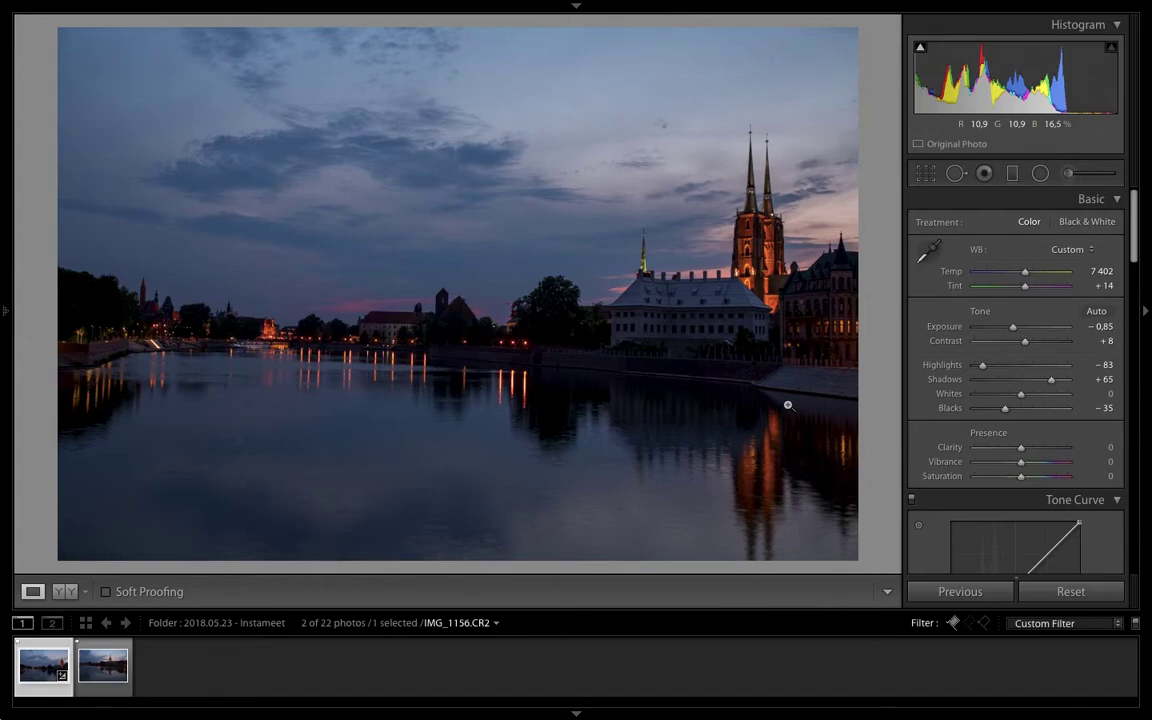
left_click(1021, 465)
left_click_drag(1021, 465, 1035, 465)
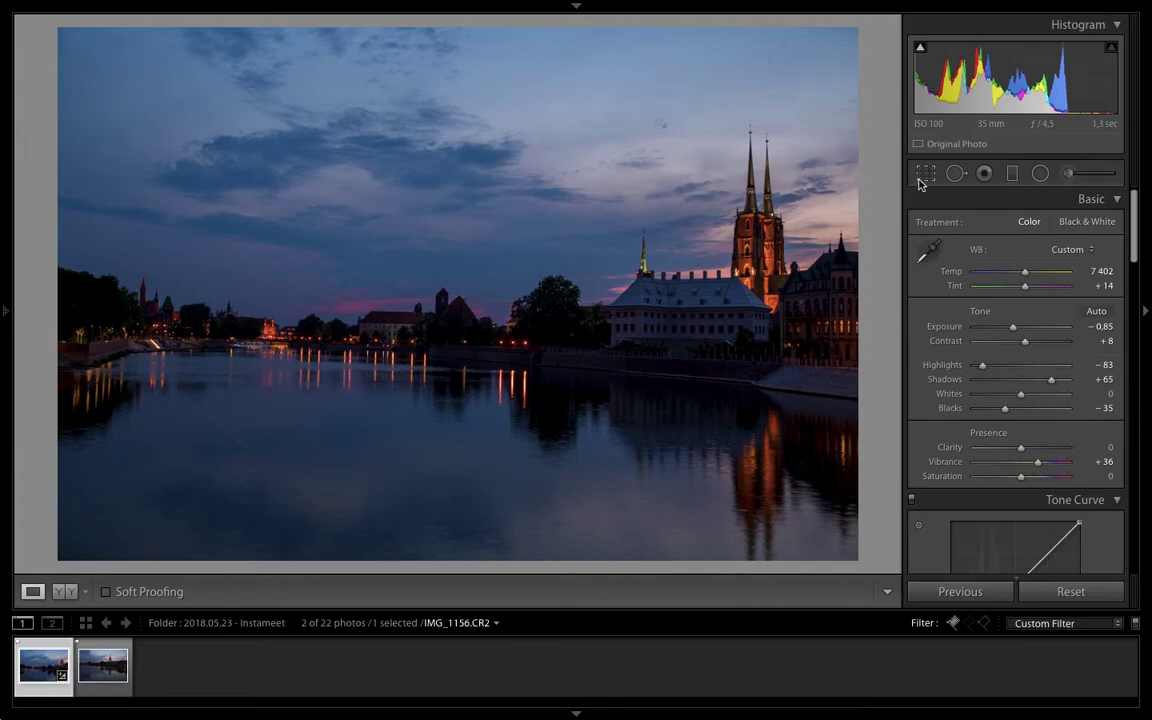
Straighten the photo to a -1.04° crop angle and apply the crop
left_click(889, 247)
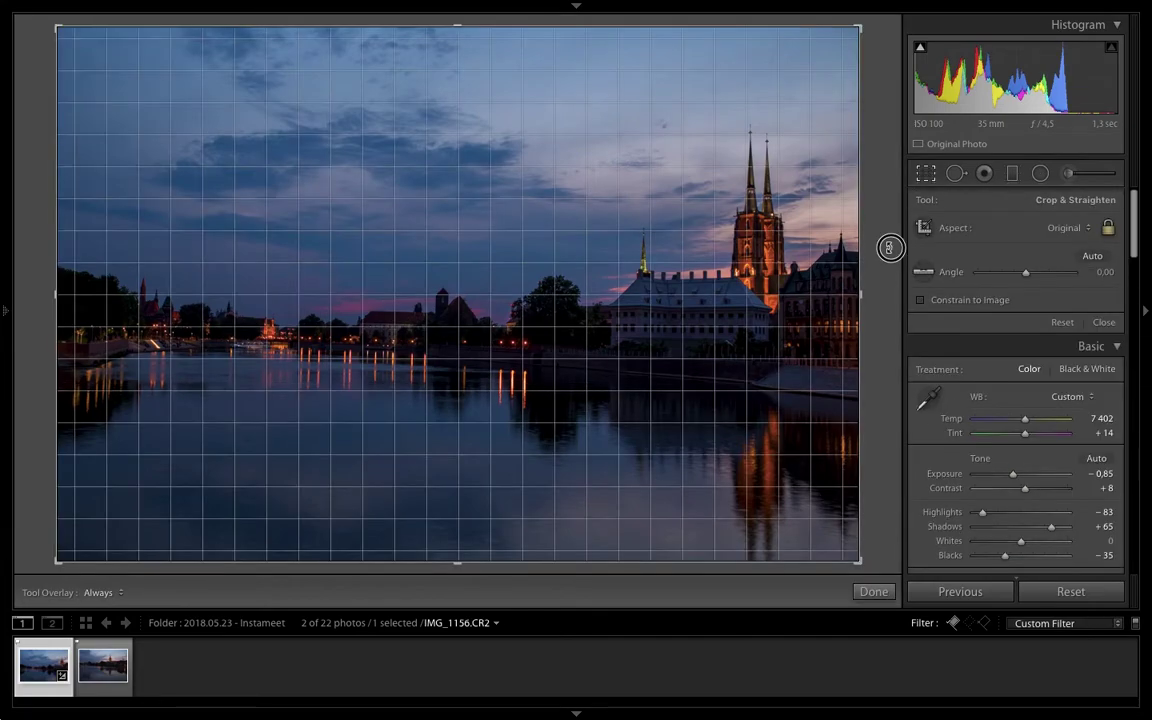
left_click_drag(889, 247, 891, 238)
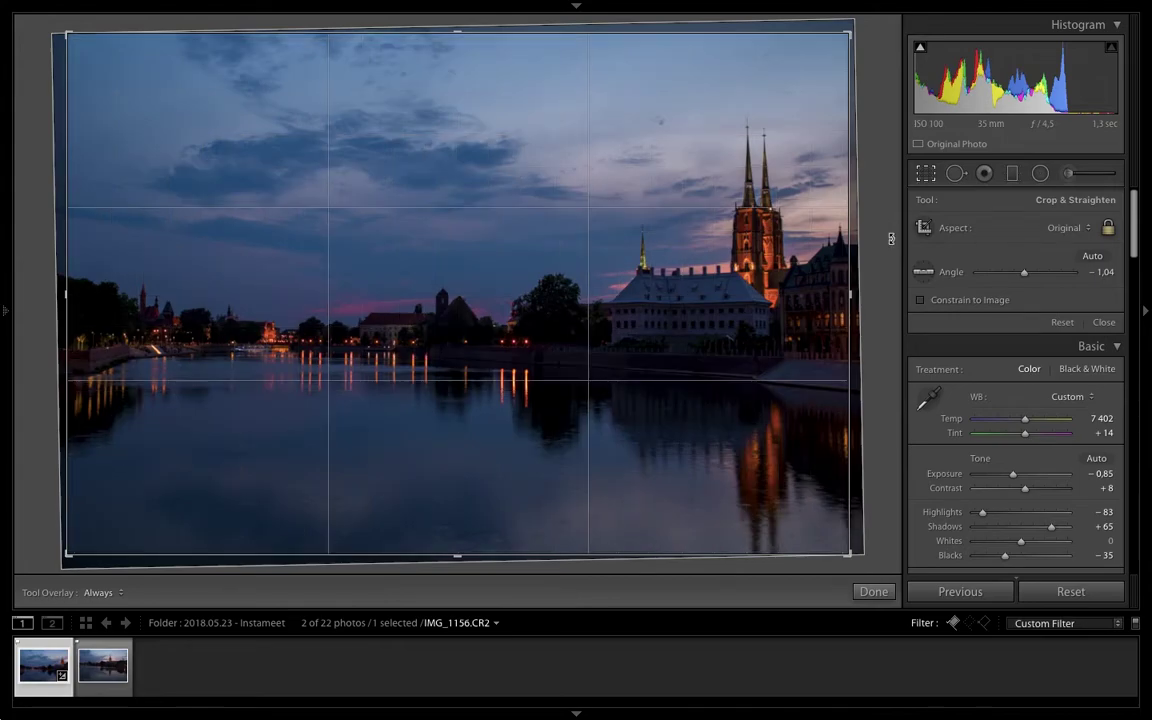
key("Return")
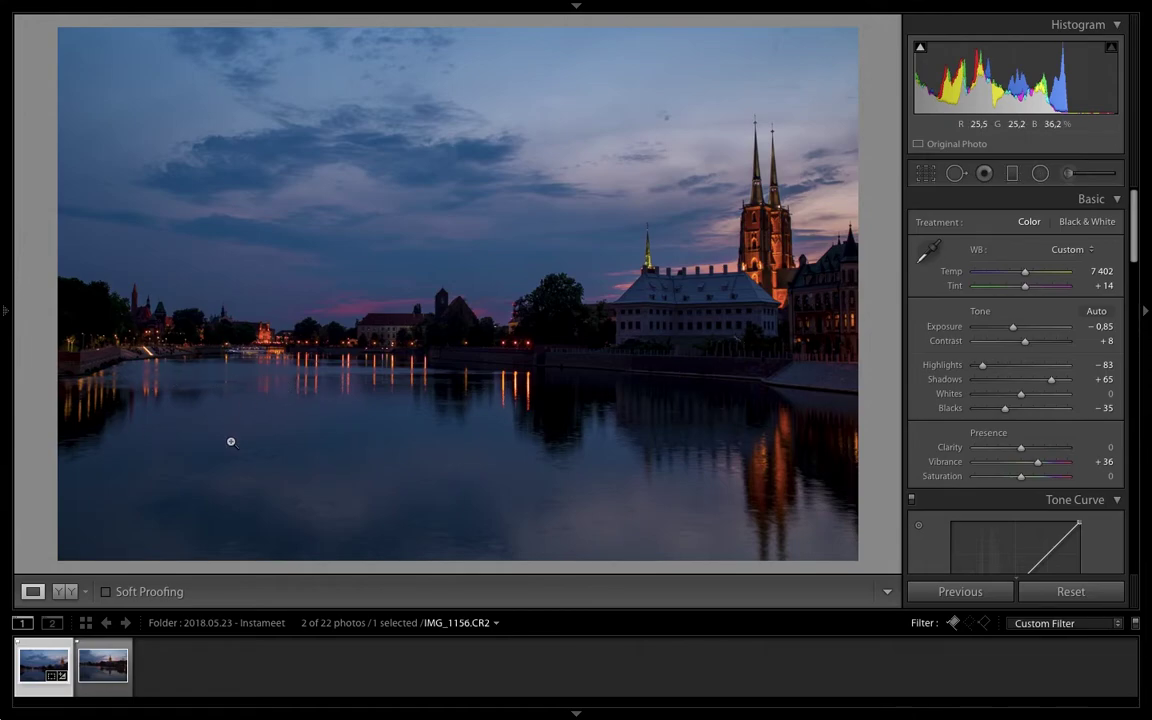
Set up an Adjustment Brush with Clarity reset to 0 and Exposure 1.15
left_click(1068, 175)
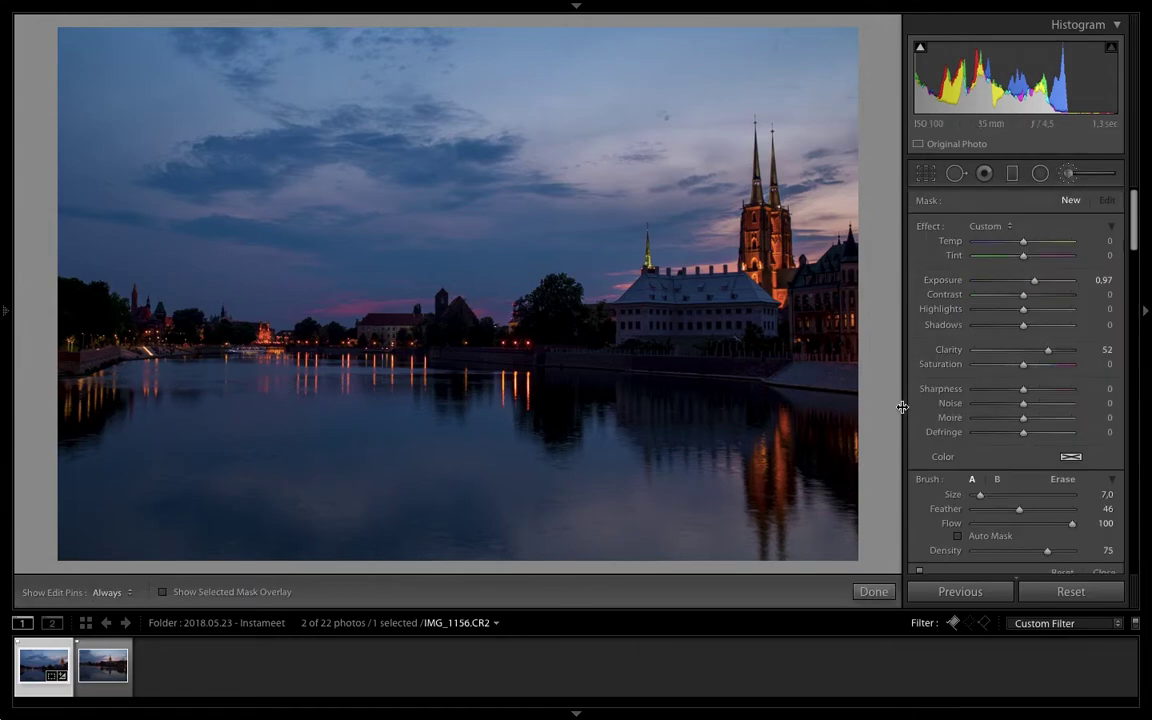
double_click(1047, 350)
left_click_drag(1036, 286, 1037, 285)
Enlarge the brush and paint the exposure boost across the river water
key("bracketright")
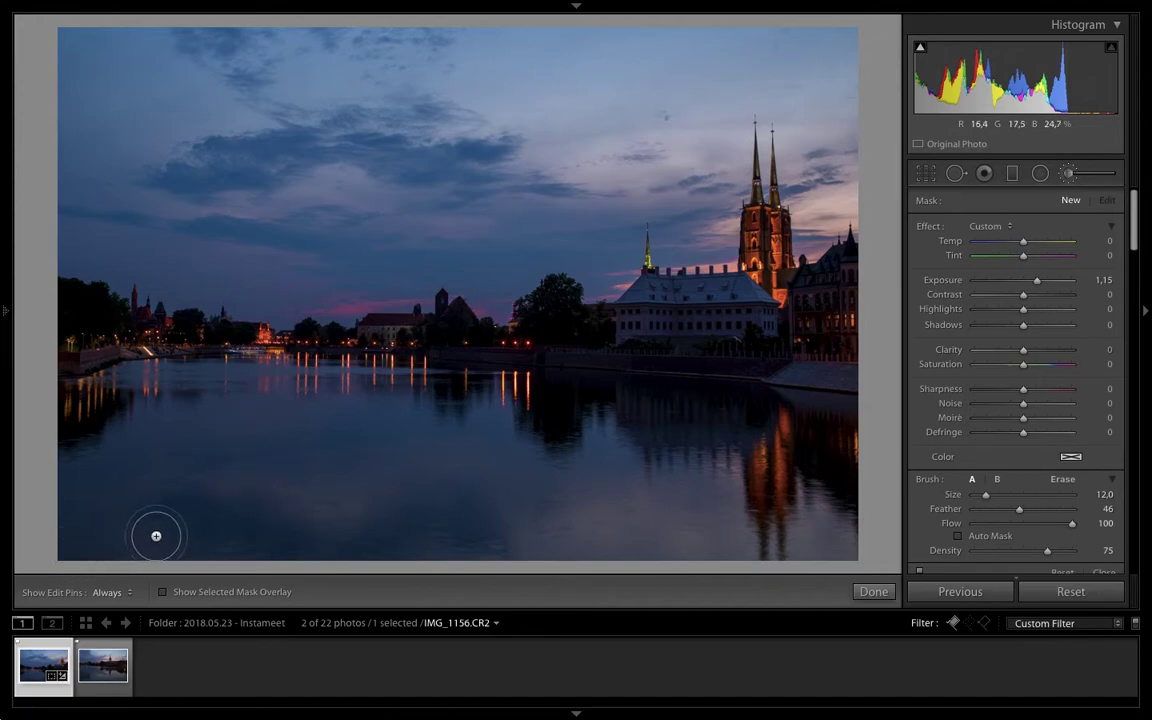
key("bracketright")
key("bracketright")
key("h")
mouse_move(173, 528)
left_mouse_down()
mouse_move(60, 420)
mouse_move(368, 391)
mouse_move(285, 386)
mouse_move(617, 409)
mouse_move(584, 409)
mouse_move(761, 426)
mouse_move(792, 442)
left_mouse_up()
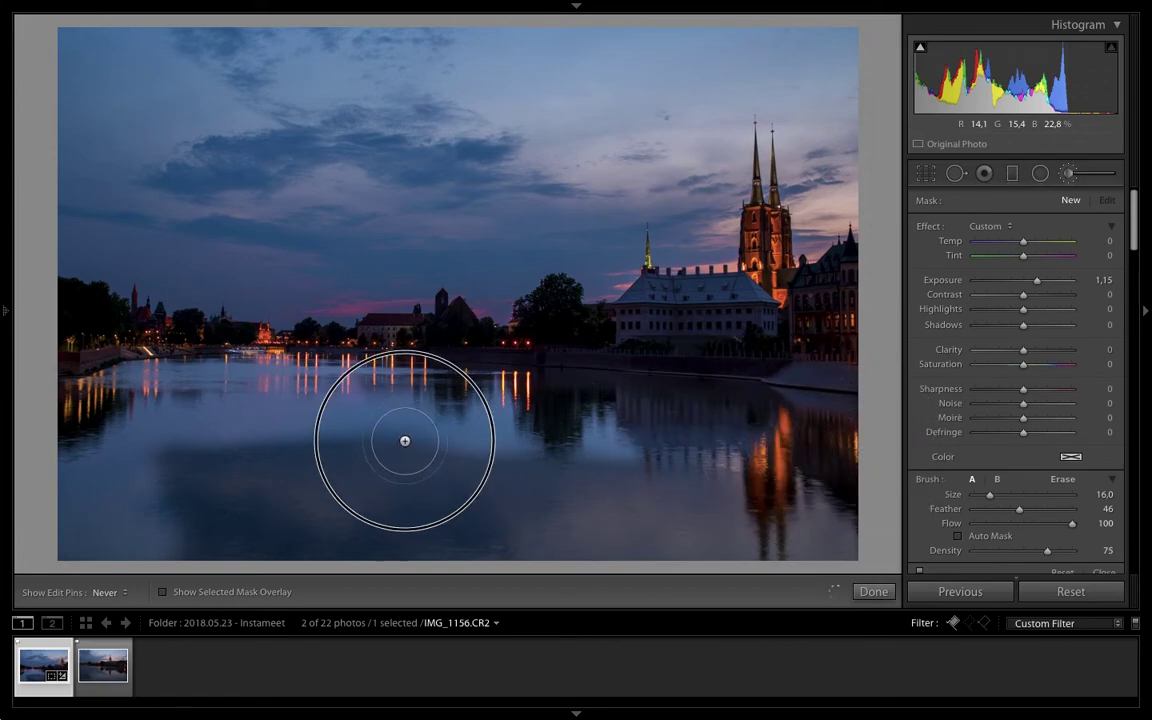
mouse_move(170, 466)
left_mouse_down()
mouse_move(147, 489)
mouse_move(519, 506)
mouse_move(586, 524)
mouse_move(271, 551)
mouse_move(303, 537)
mouse_move(149, 532)
mouse_move(620, 532)
mouse_move(673, 509)
left_mouse_up()
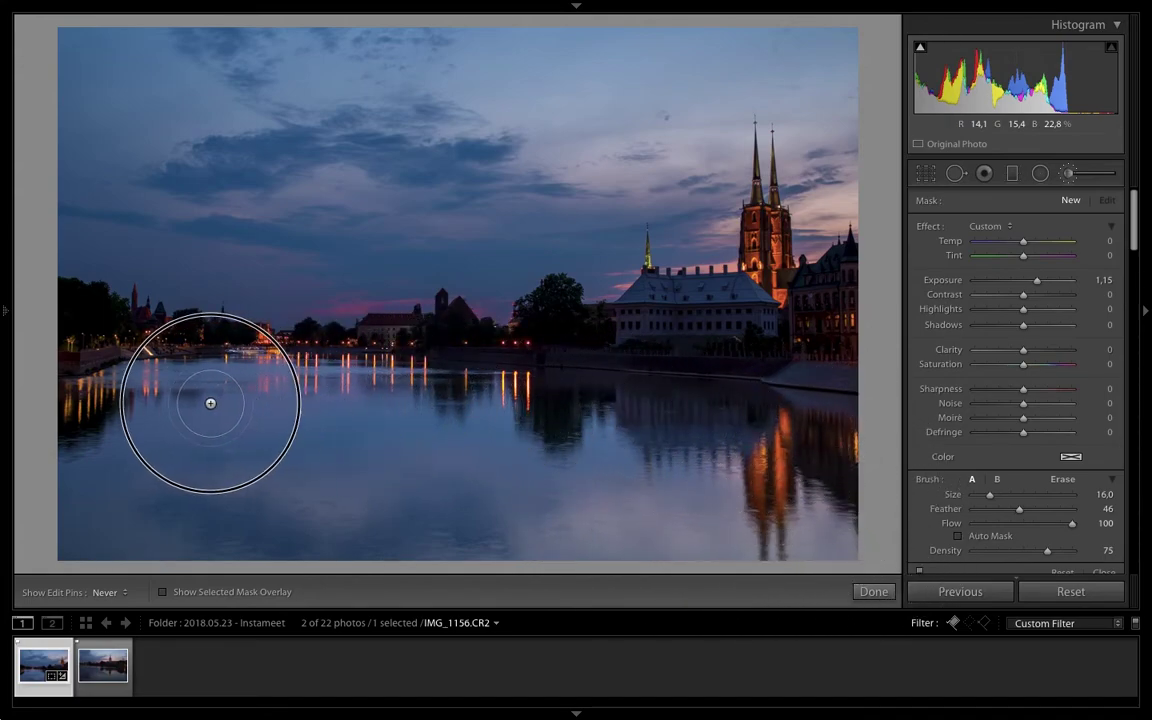
key("h")
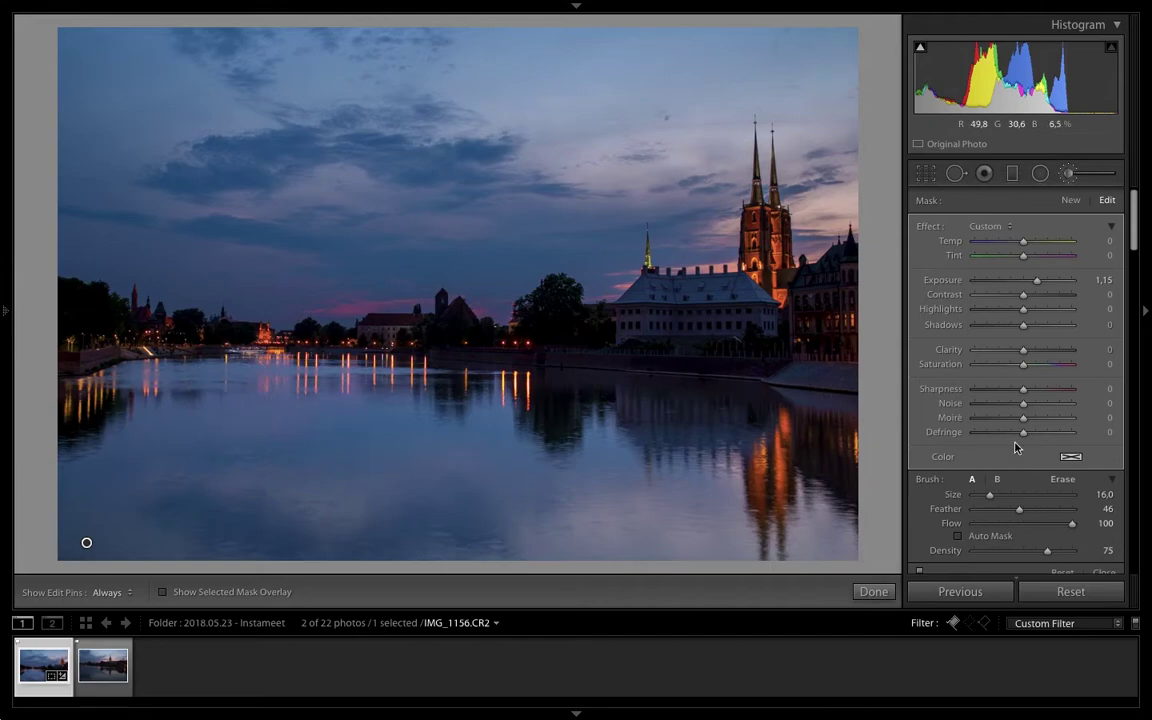
Erase the brush mask from the skyline, then return to painting mode
left_click(1064, 481)
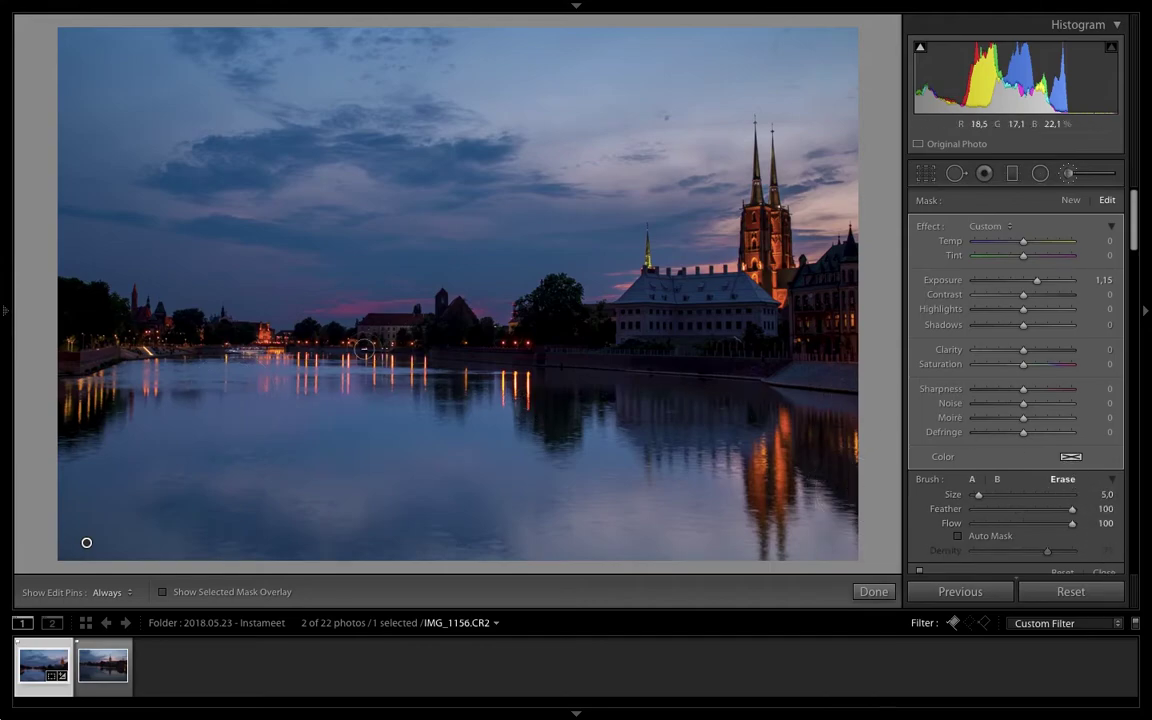
key("h")
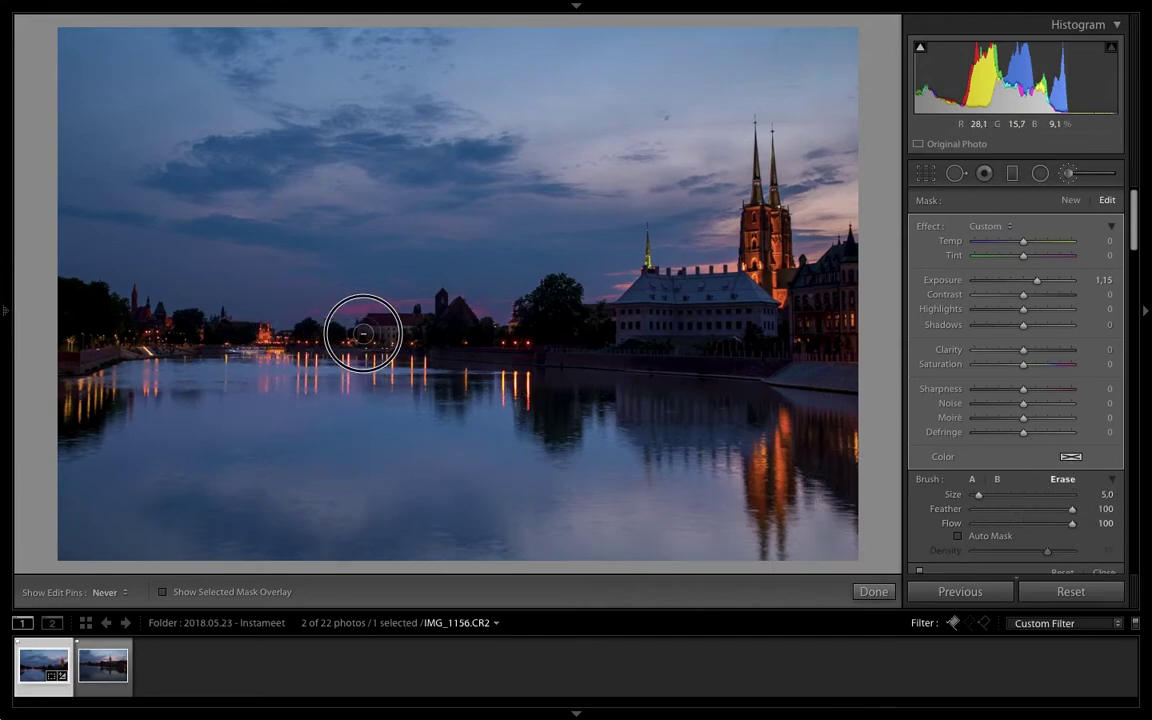
key("h")
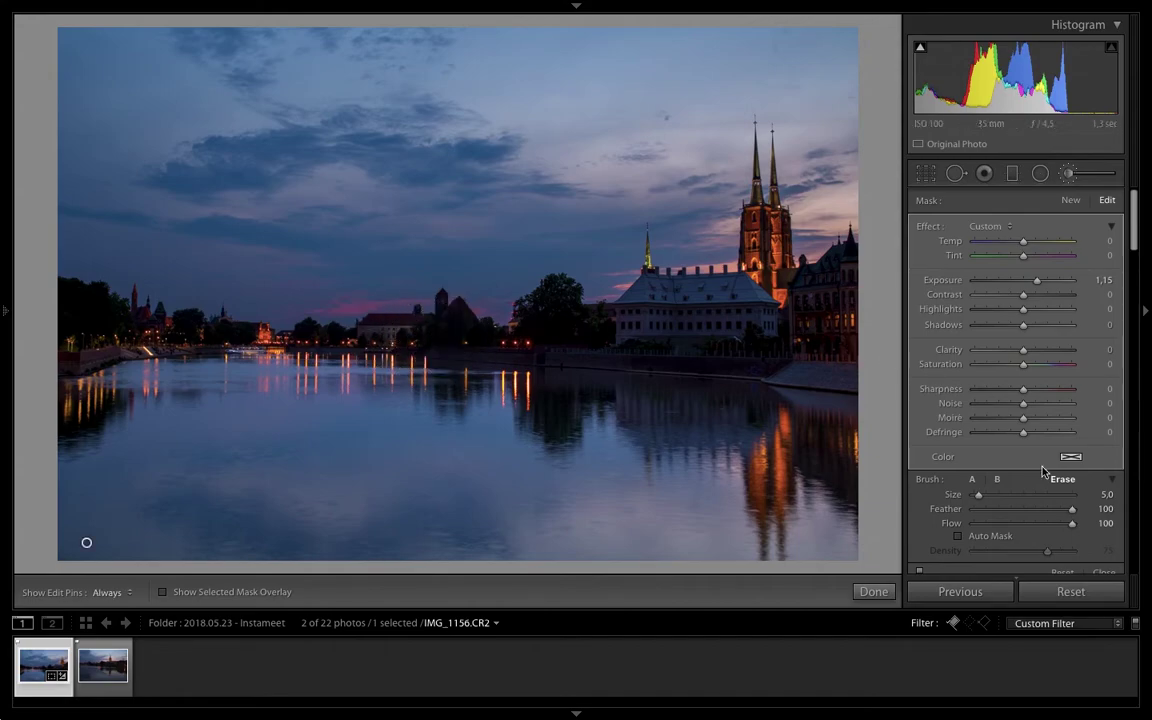
left_click(971, 480)
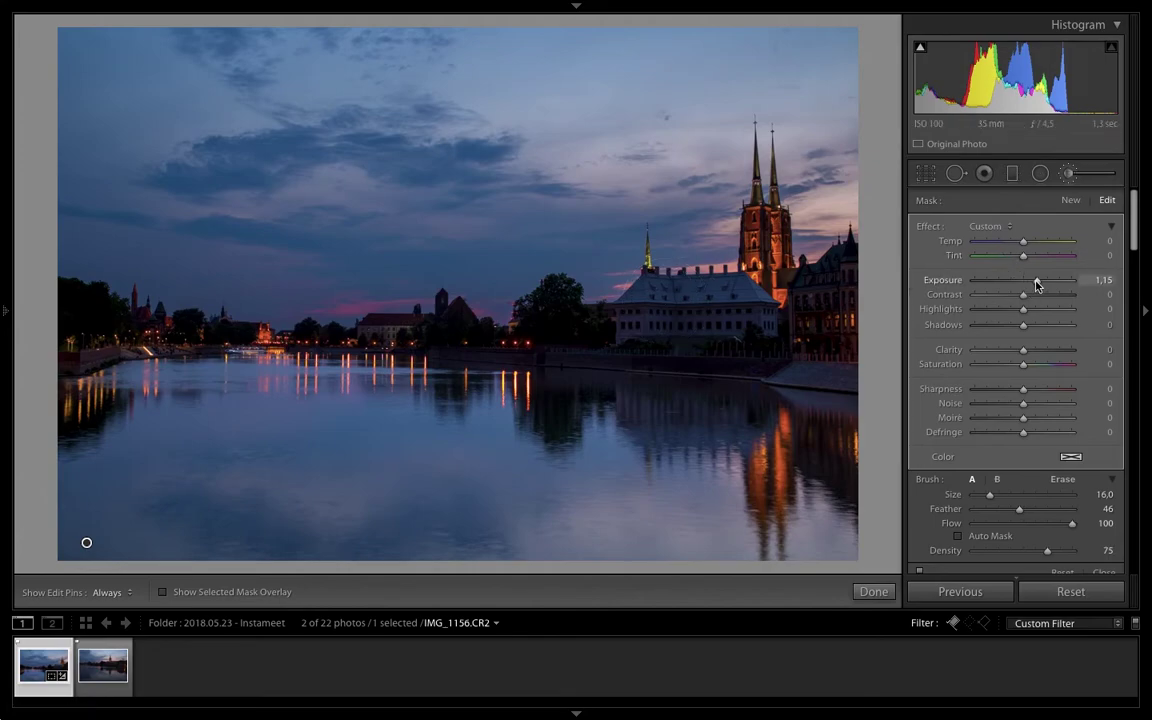
Tune the water brush to Exposure 0.46, Shadows 27 and Clarity 9
left_click_drag(1039, 286, 1028, 286)
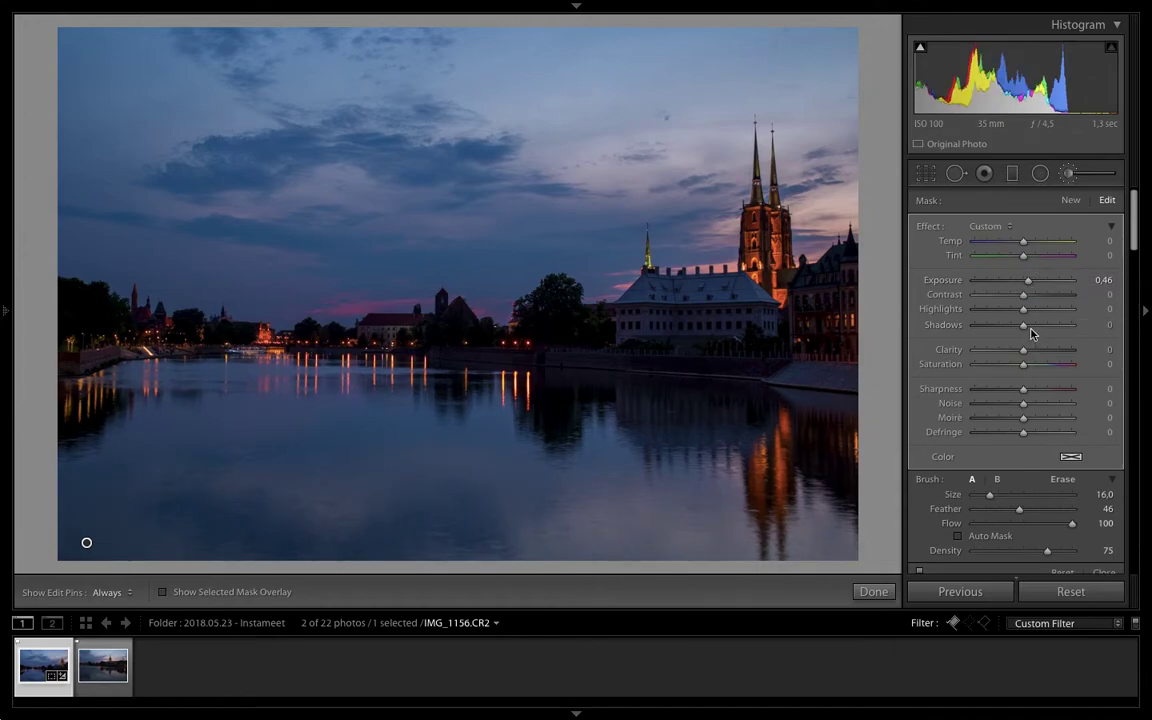
left_click_drag(1027, 329, 1041, 327)
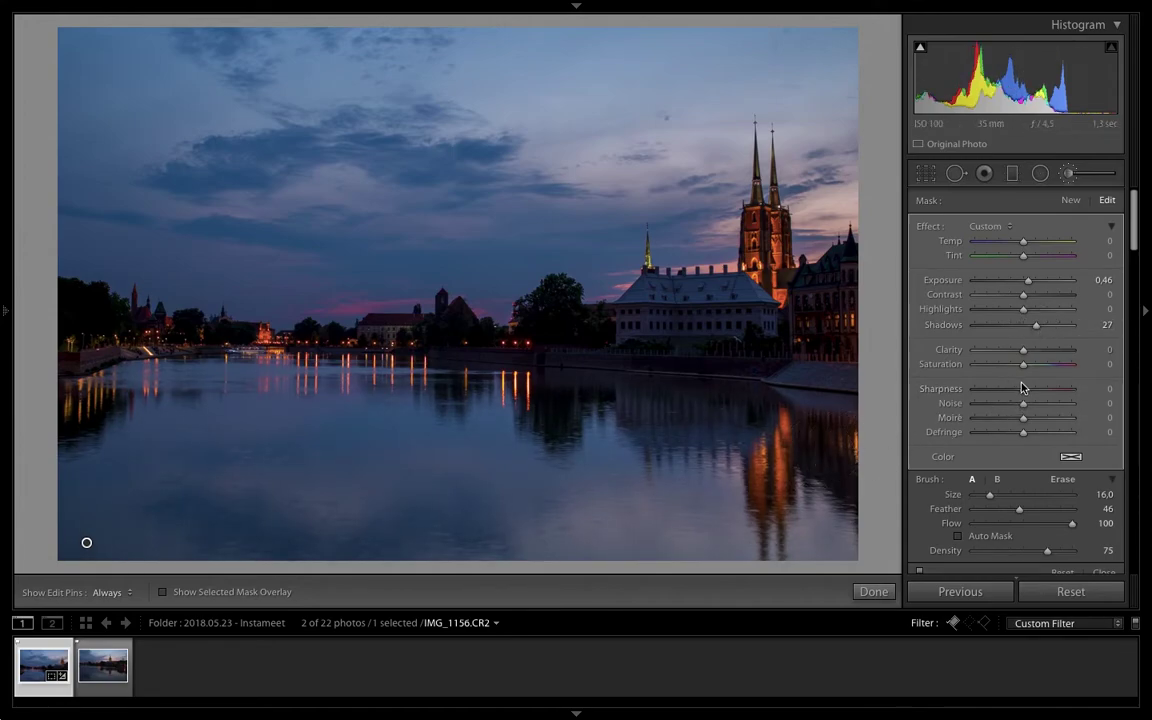
left_click_drag(1023, 350, 1030, 352)
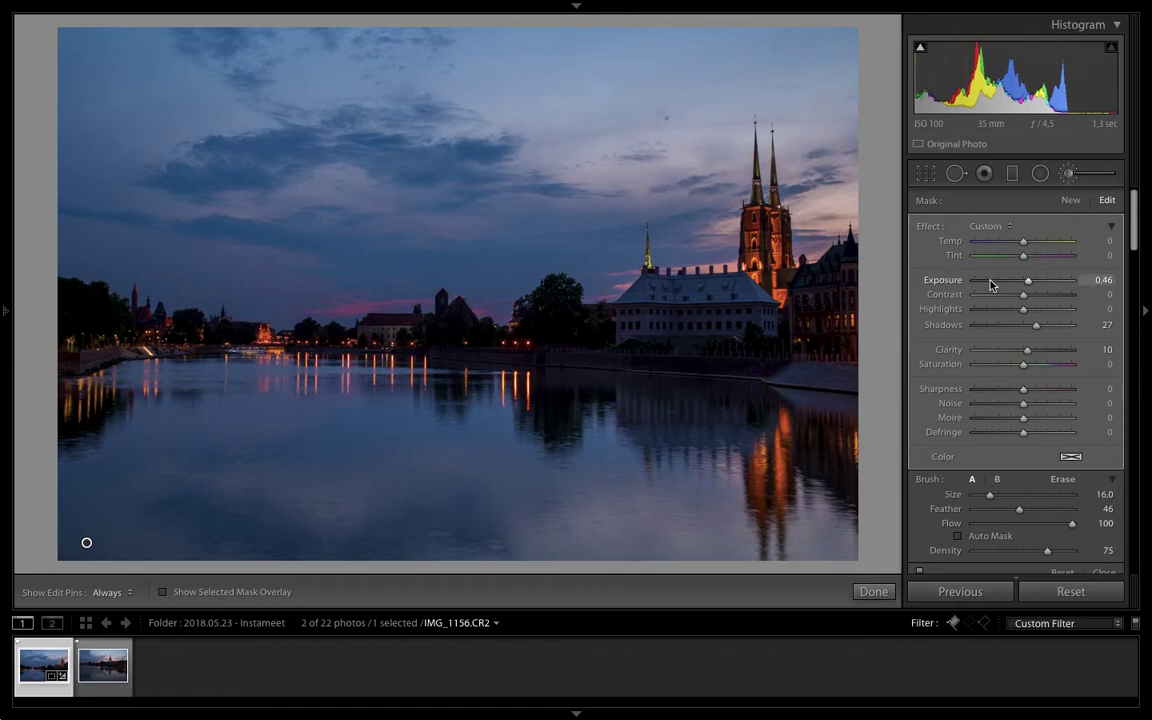
Toggle the Before view and back, then close the Adjustment Brush
key("backslash")
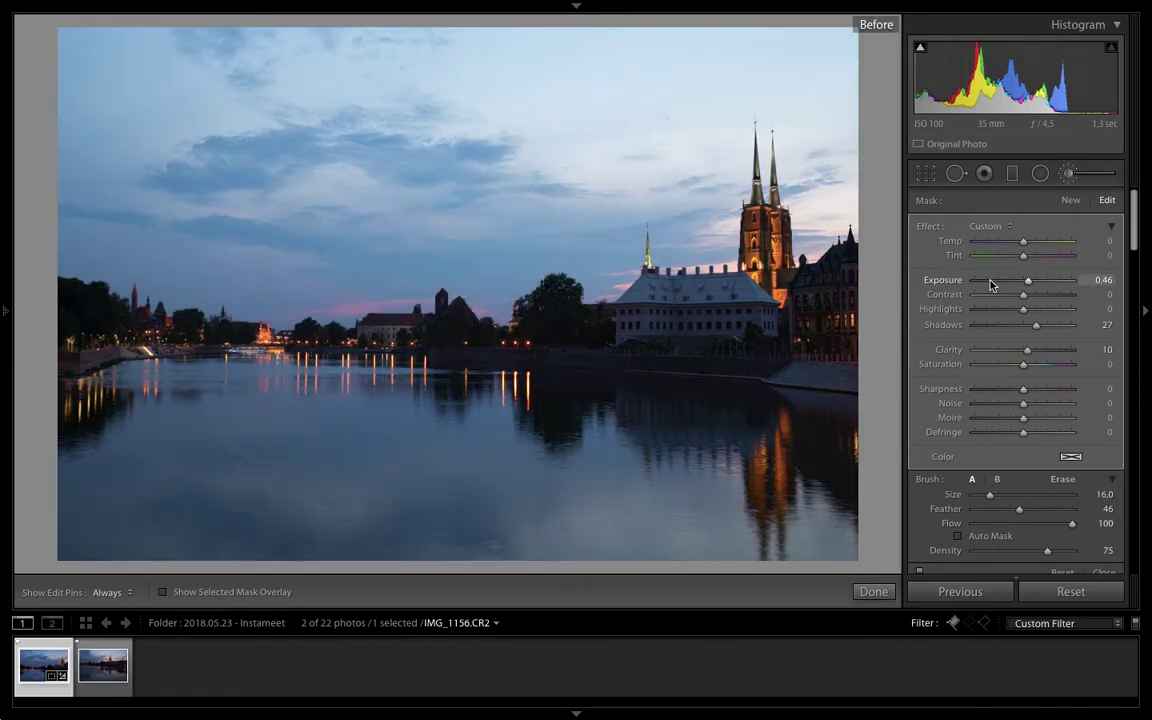
key("backslash")
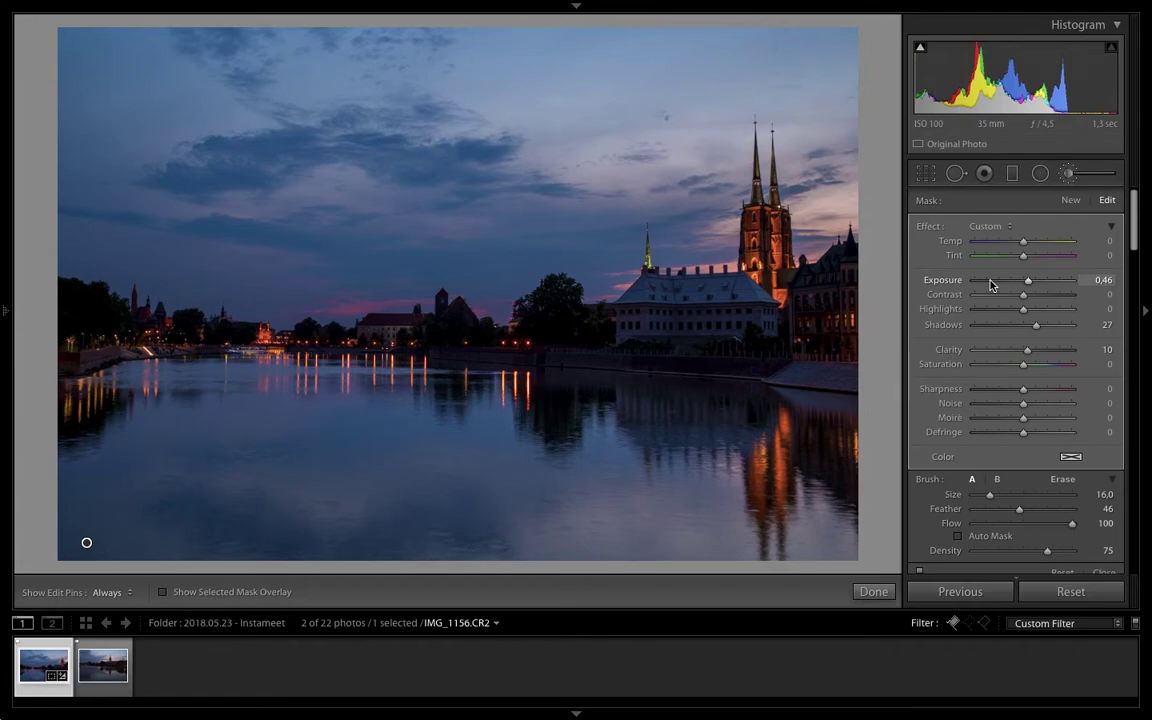
left_click(1072, 175)
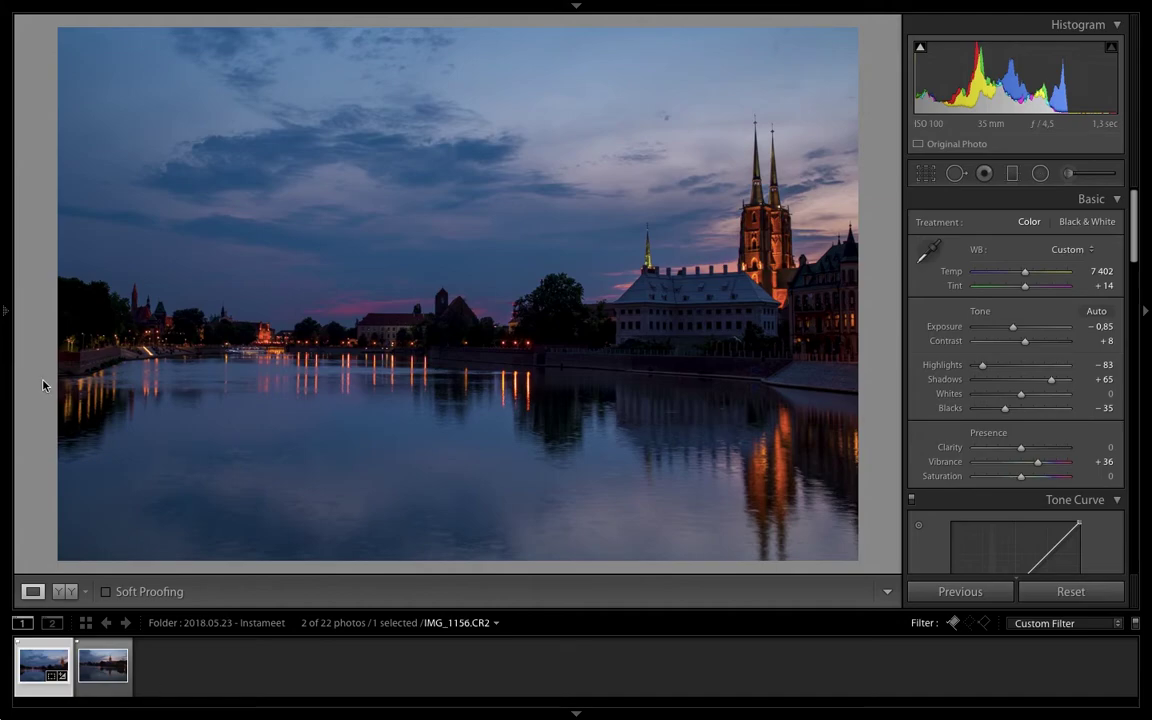
Open IMG_1168.CR2 and set its white balance to Temp 7391, Tint +13
left_click(103, 668)
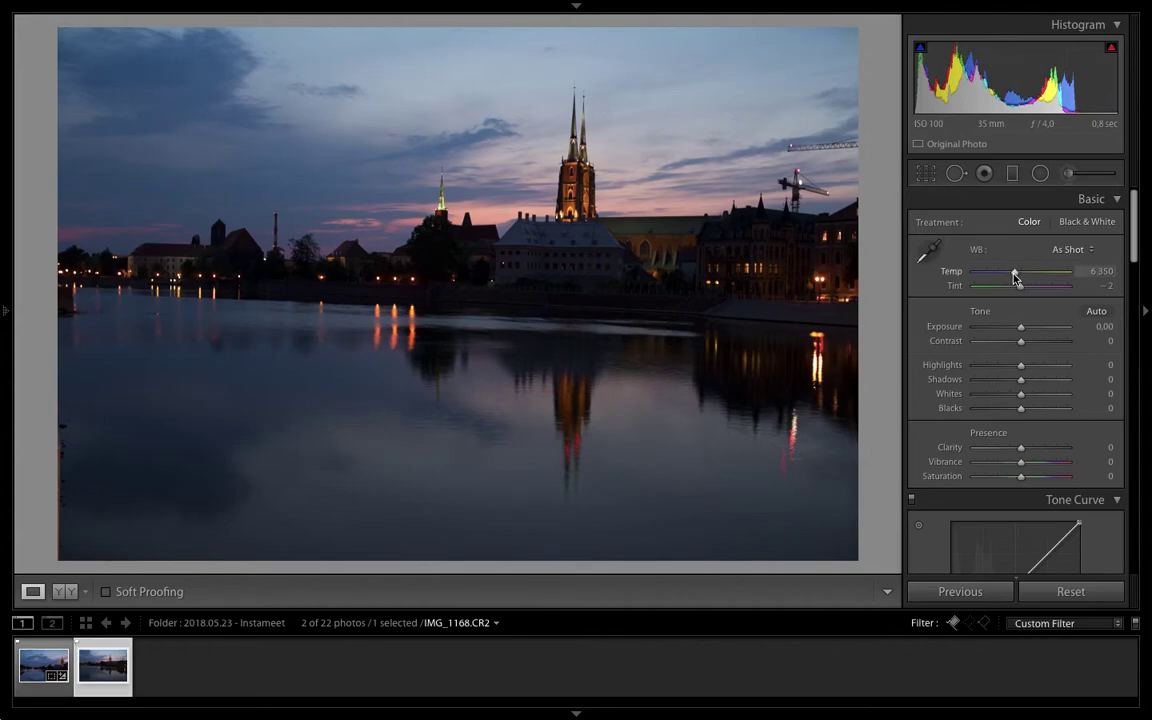
left_click_drag(1015, 277, 1024, 275)
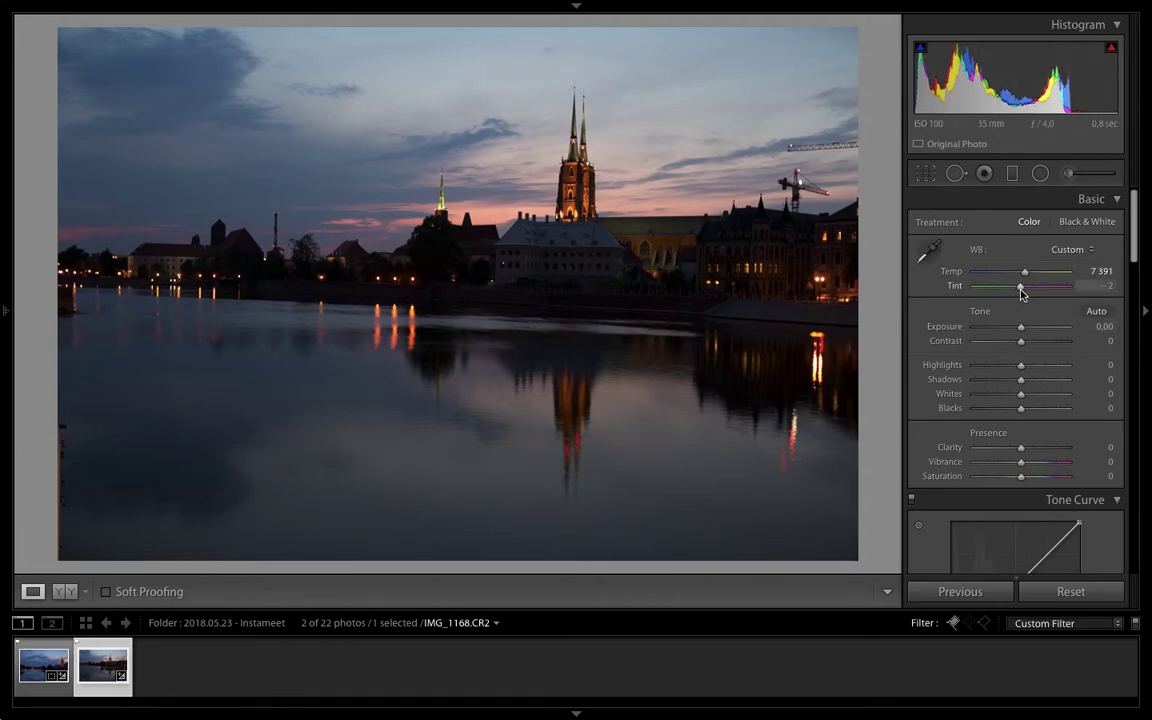
left_click_drag(1020, 287, 1025, 292)
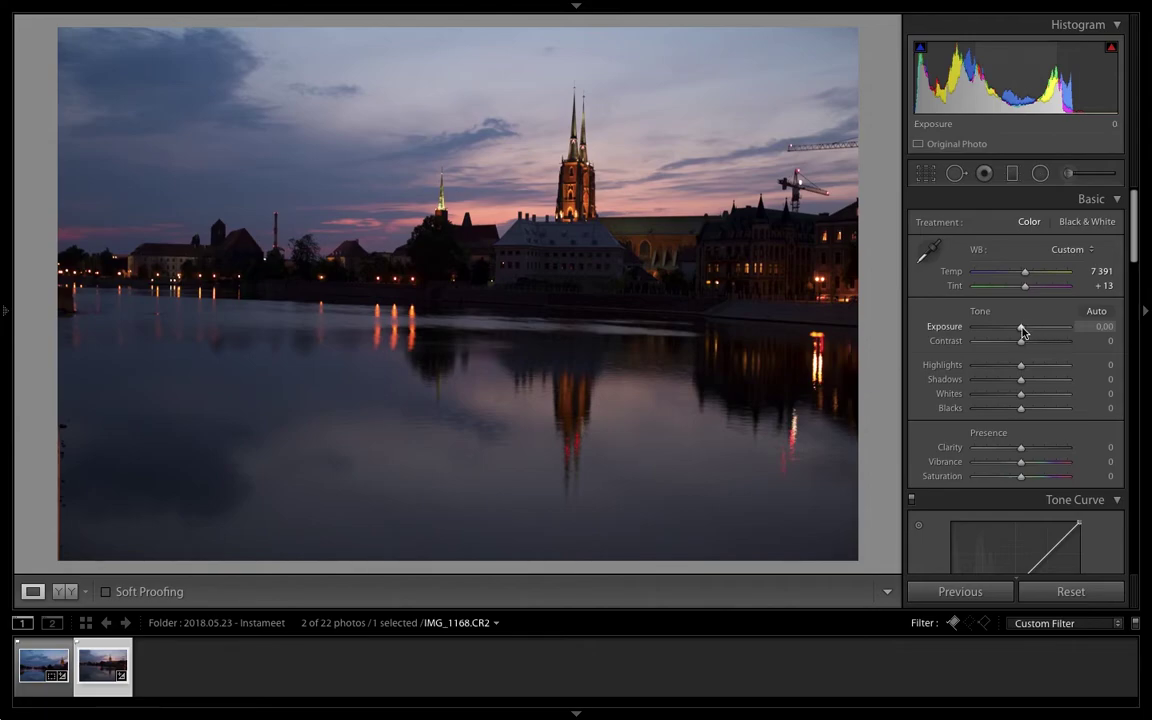
Set Exposure +0.35, Contrast +8 and Highlights -82 on IMG_1168.CR2
left_click_drag(1022, 330, 1026, 331)
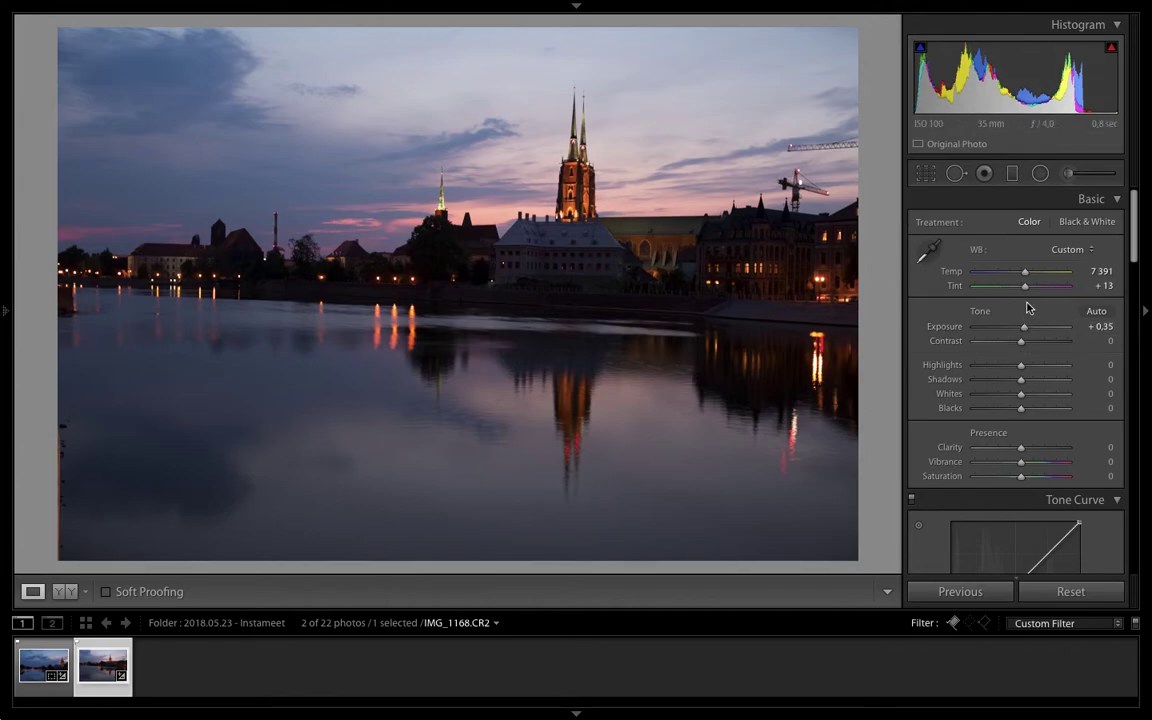
left_click(1021, 343)
left_click_drag(1021, 343, 1025, 343)
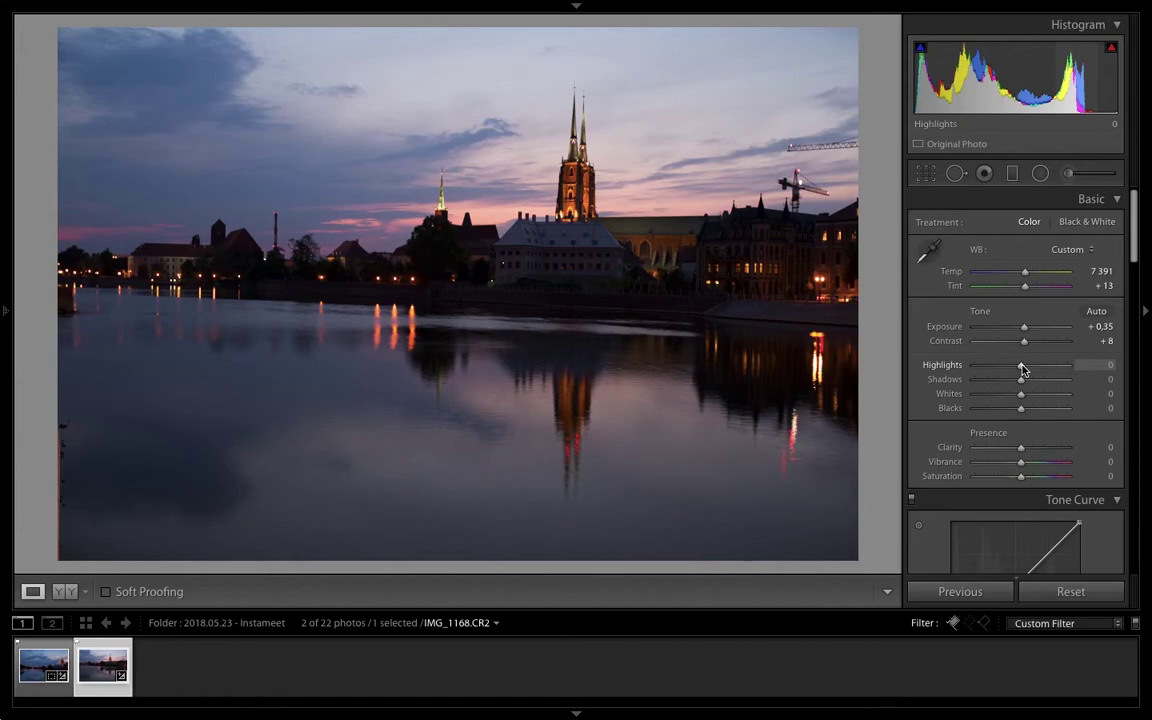
left_click_drag(1021, 366, 983, 369)
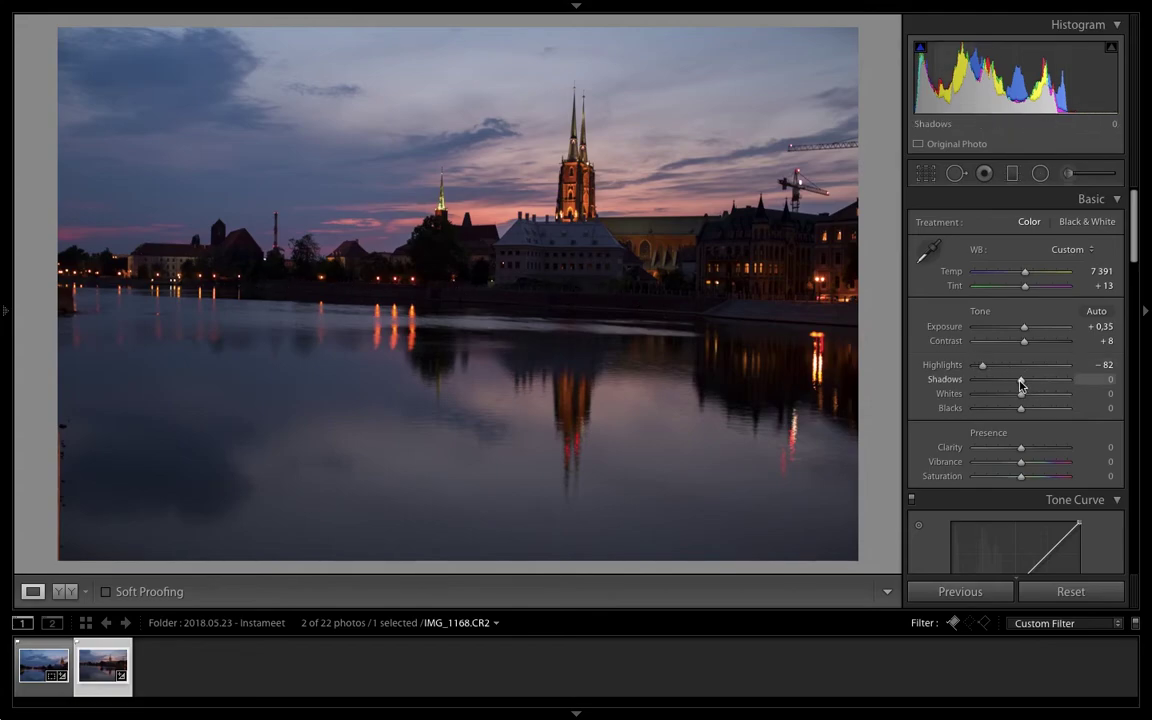
Set IMG_1168.CR2's Shadows to +64, Blacks to -36 and Vibrance to +40
left_click_drag(1020, 383, 1034, 383)
left_click_drag(1039, 382, 1050, 382)
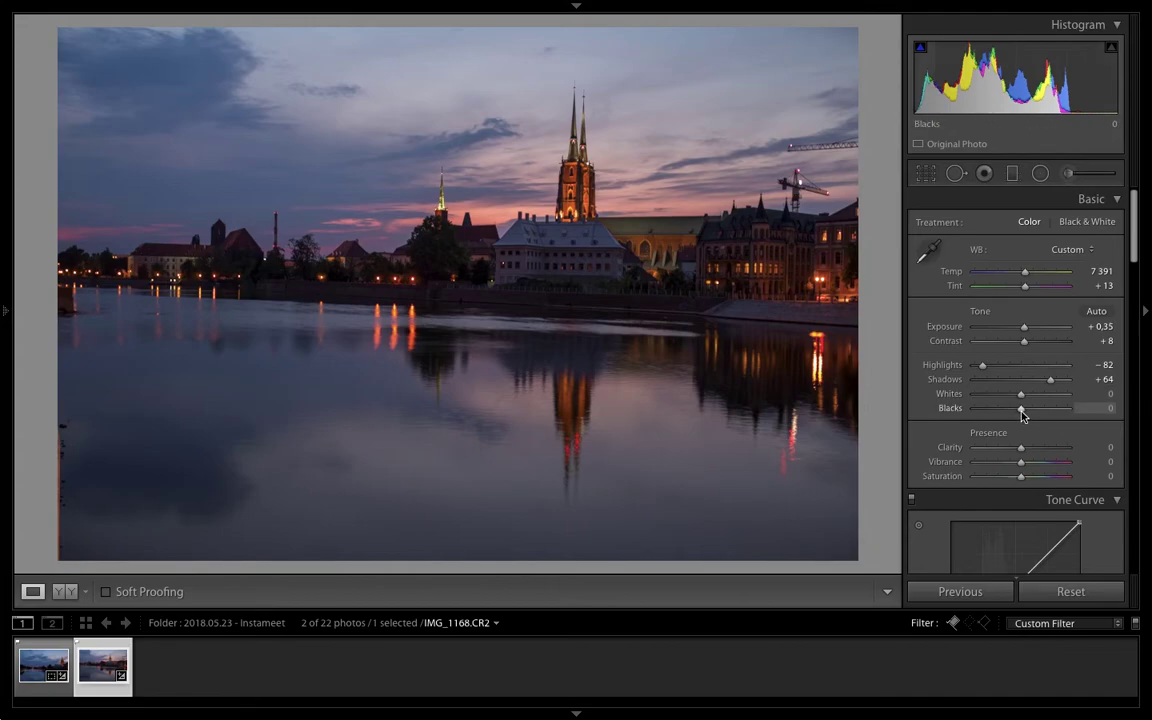
left_click_drag(1022, 413, 1004, 409)
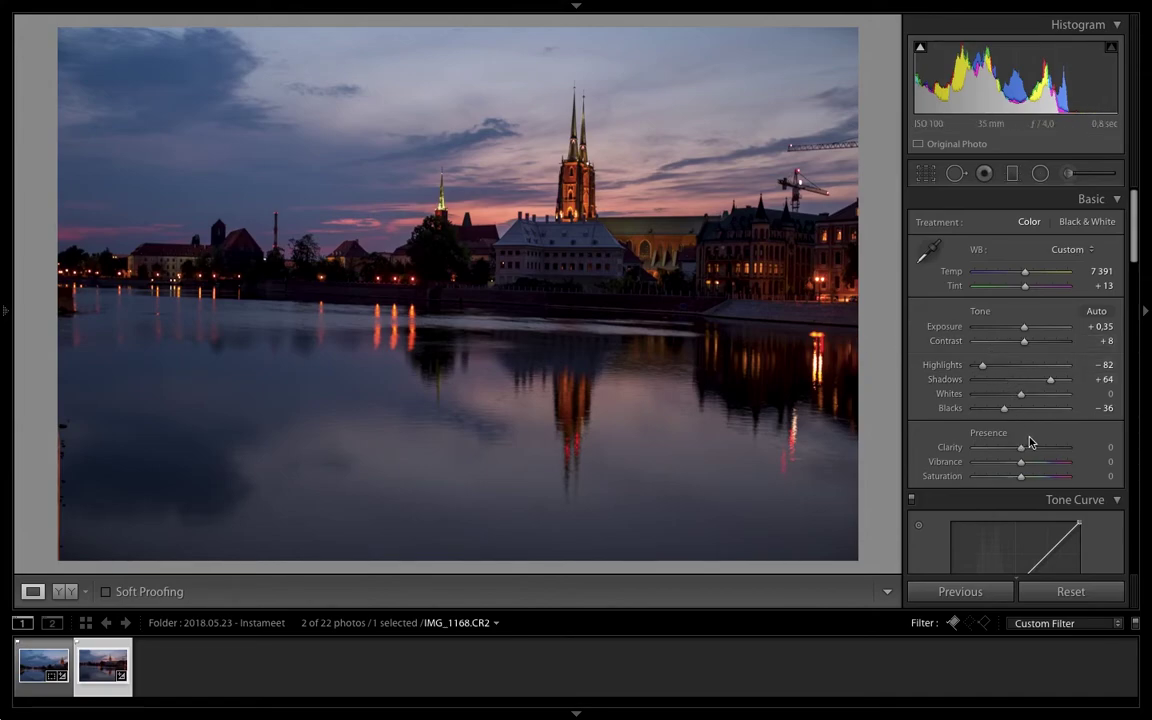
left_click_drag(1022, 463, 1041, 465)
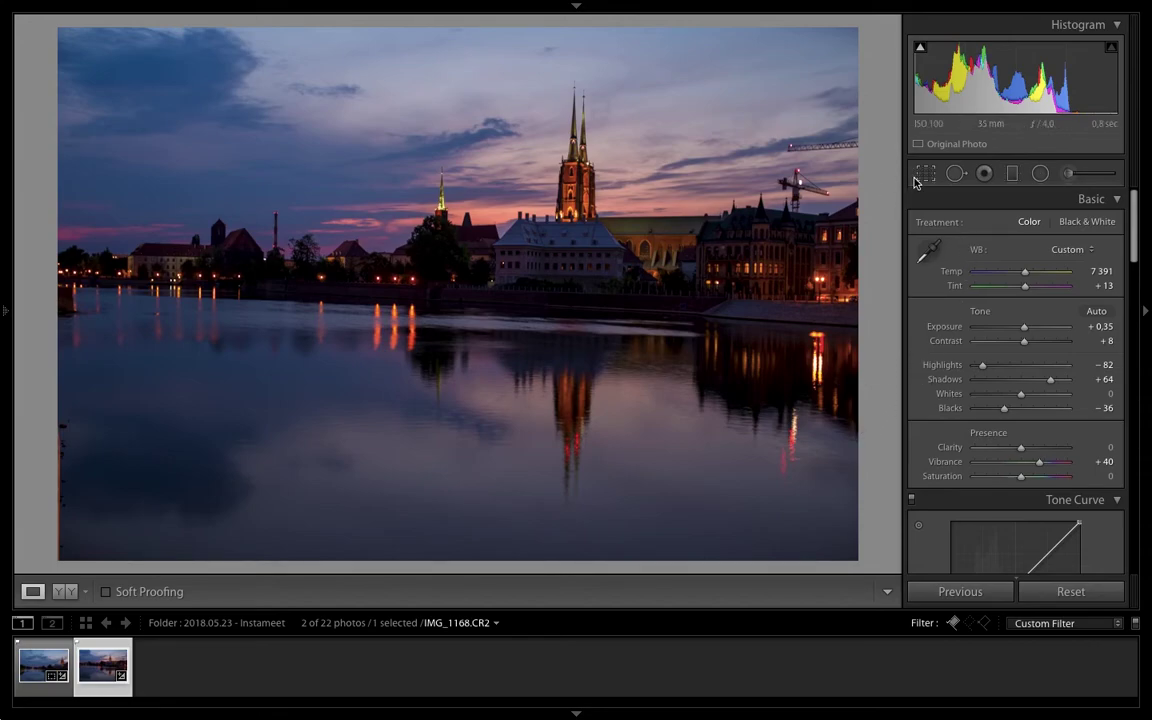
Straighten IMG_1168.CR2 to a -0.73° crop angle so the riverbank horizon sits level
key("r")
left_click_drag(886, 208, 885, 202)
key("r")
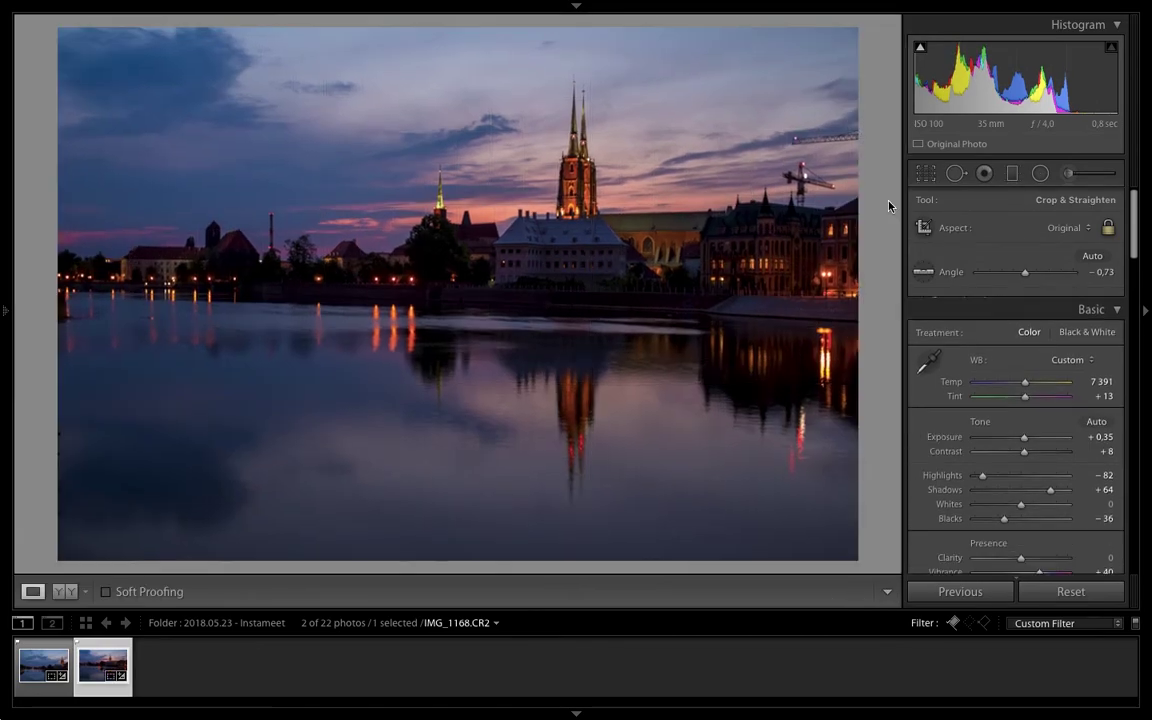
key("r")
left_click_drag(888, 160, 889, 162)
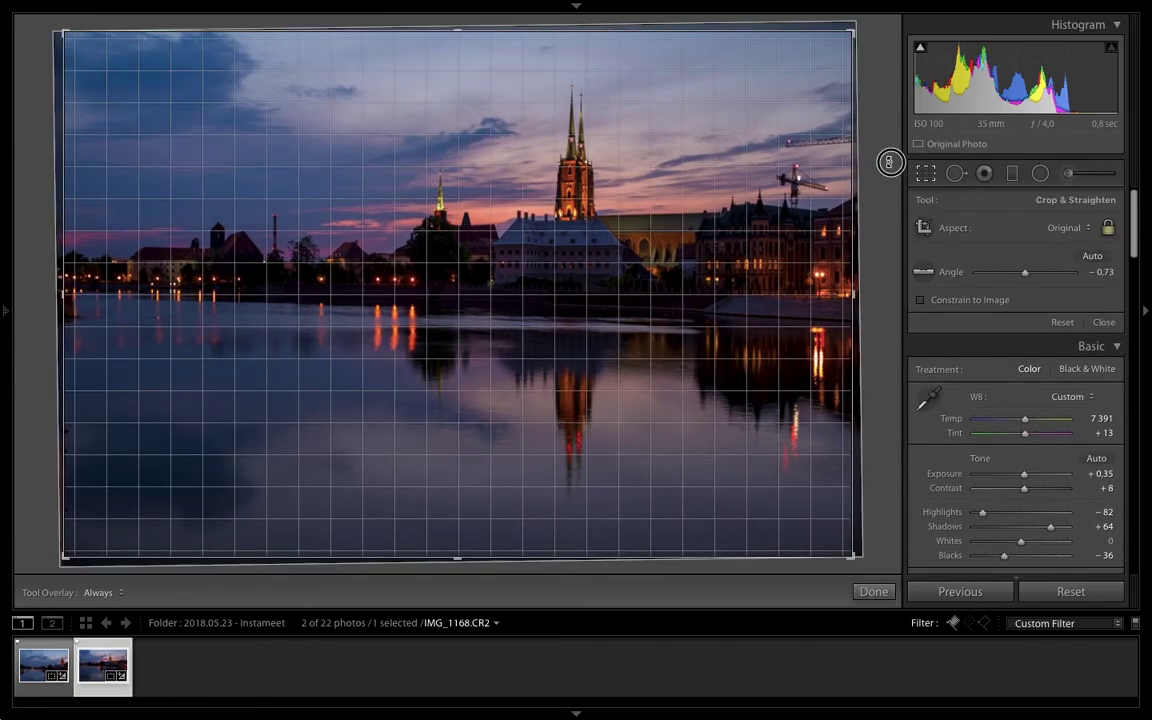
key("r")
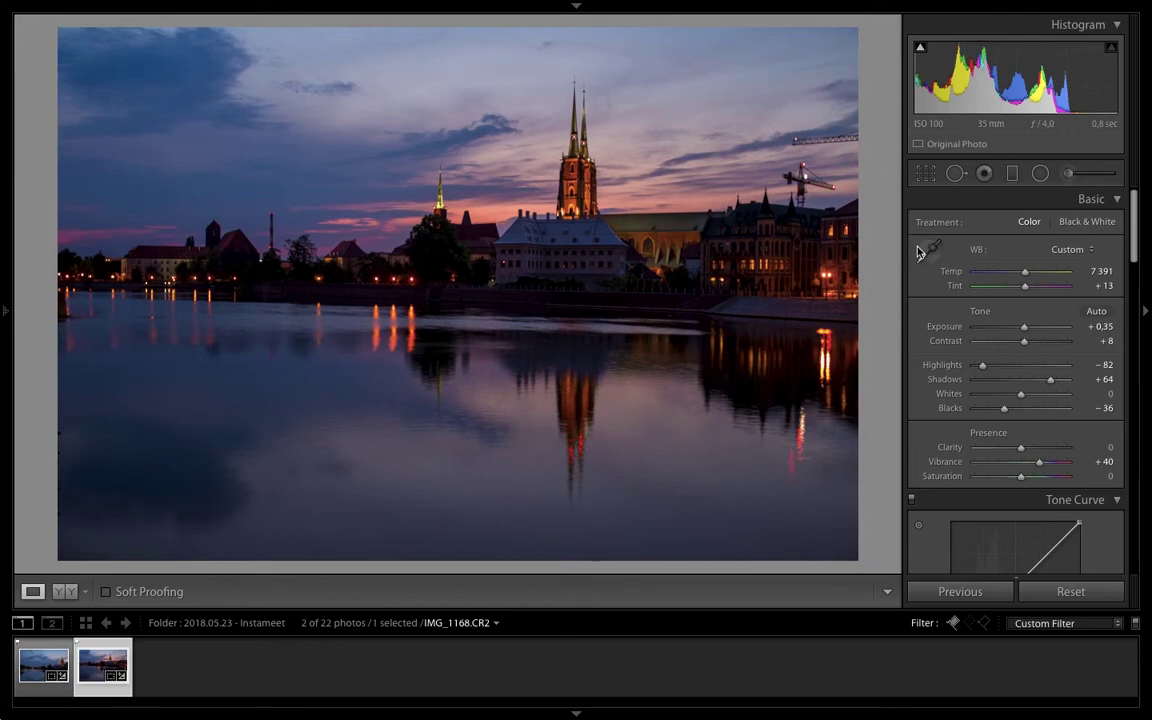
Paint a +1.15 exposure brush mask over the river water, then erase spill along the skyline
left_click(1068, 173)
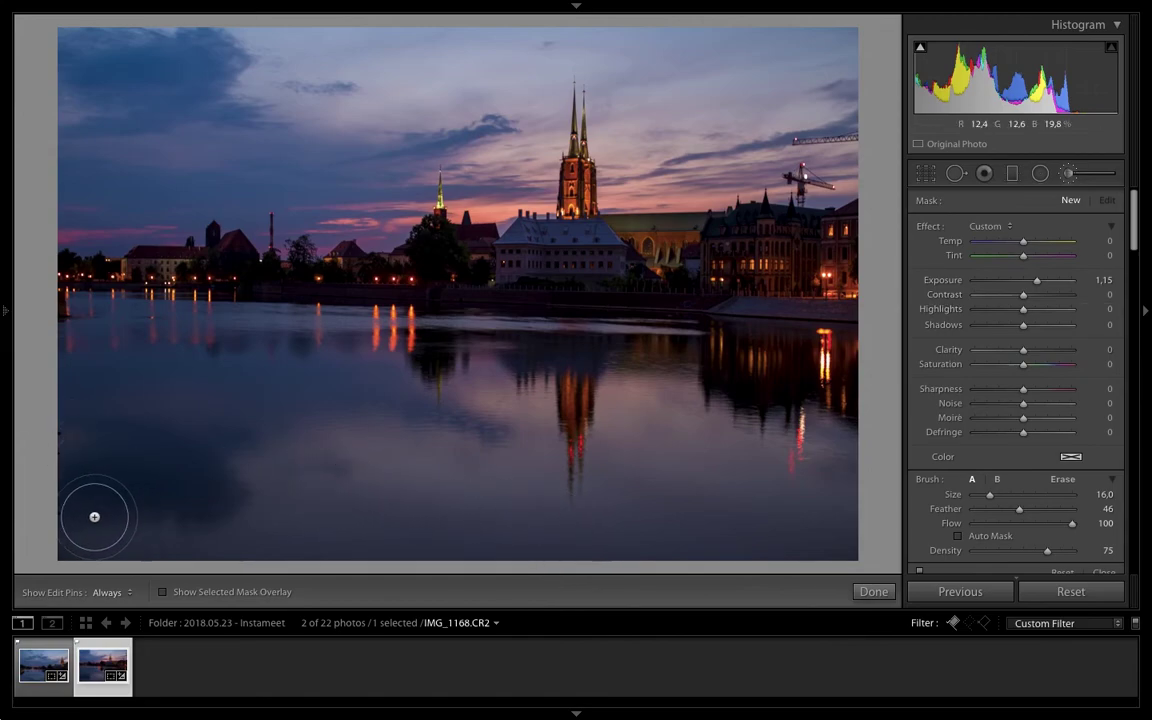
key("h")
mouse_move(179, 521)
left_mouse_down()
mouse_move(249, 504)
mouse_move(100, 458)
mouse_move(111, 406)
mouse_move(66, 394)
mouse_move(77, 355)
mouse_move(103, 327)
mouse_move(90, 321)
mouse_move(517, 342)
mouse_move(360, 347)
mouse_move(305, 441)
mouse_move(213, 512)
mouse_move(797, 535)
mouse_move(843, 496)
mouse_move(437, 471)
mouse_move(864, 419)
mouse_move(424, 404)
mouse_move(427, 339)
mouse_move(414, 342)
mouse_move(692, 352)
mouse_move(802, 363)
mouse_move(838, 399)
mouse_move(464, 369)
mouse_move(141, 373)
left_mouse_up()
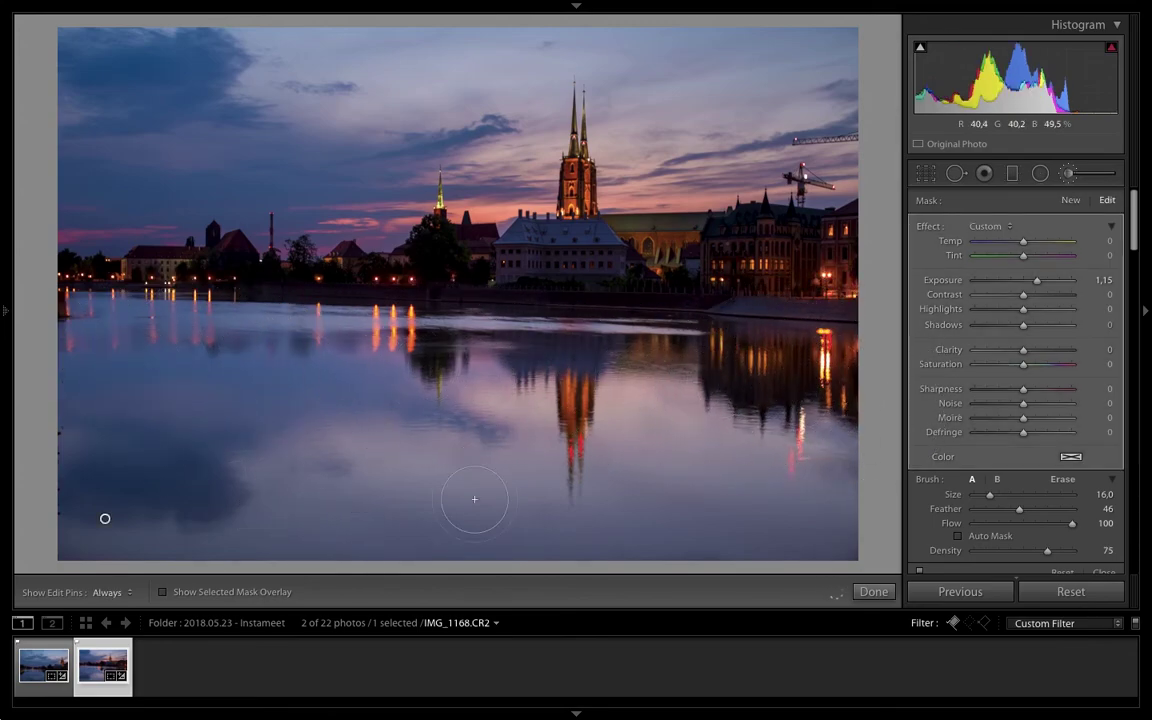
key("alt")
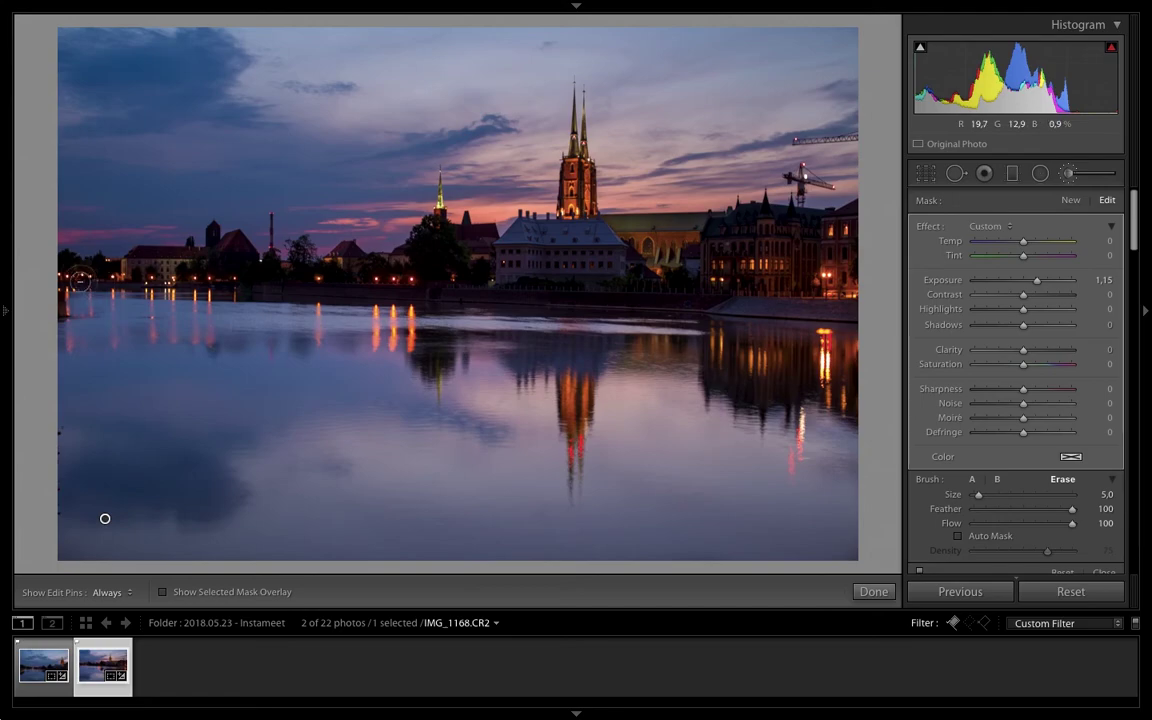
key("h")
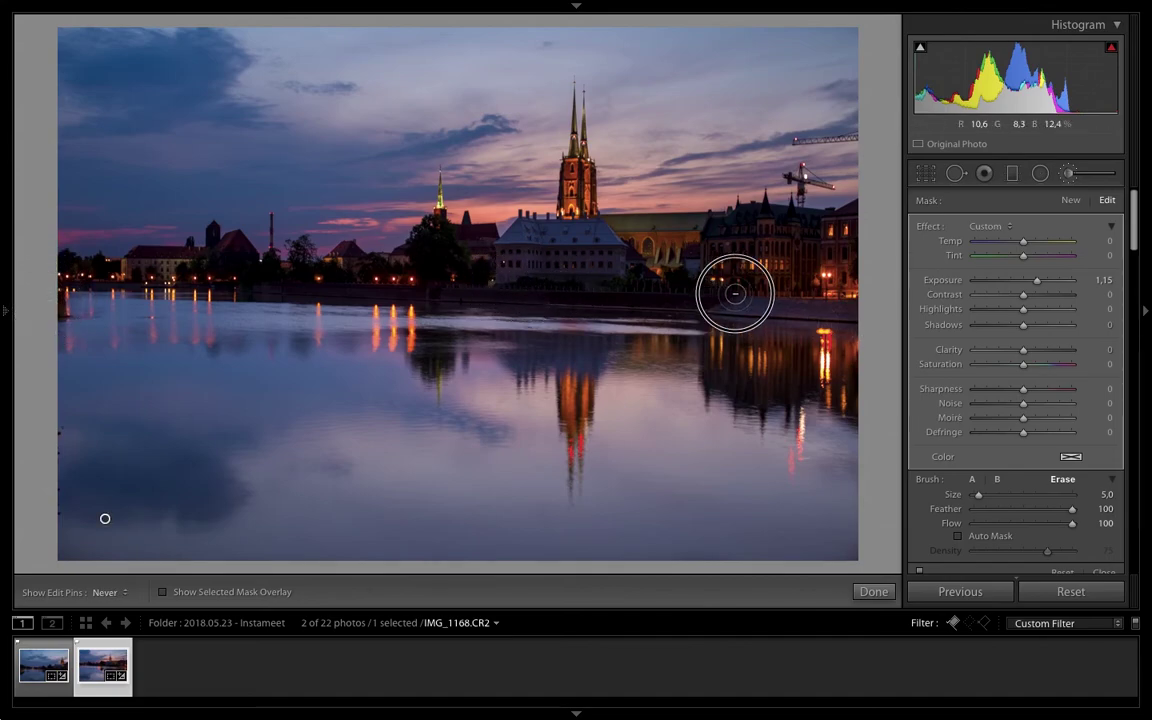
Set the river brush to Exposure +0.24, Shadows +32 and Clarity +16, then close the brush
key("h")
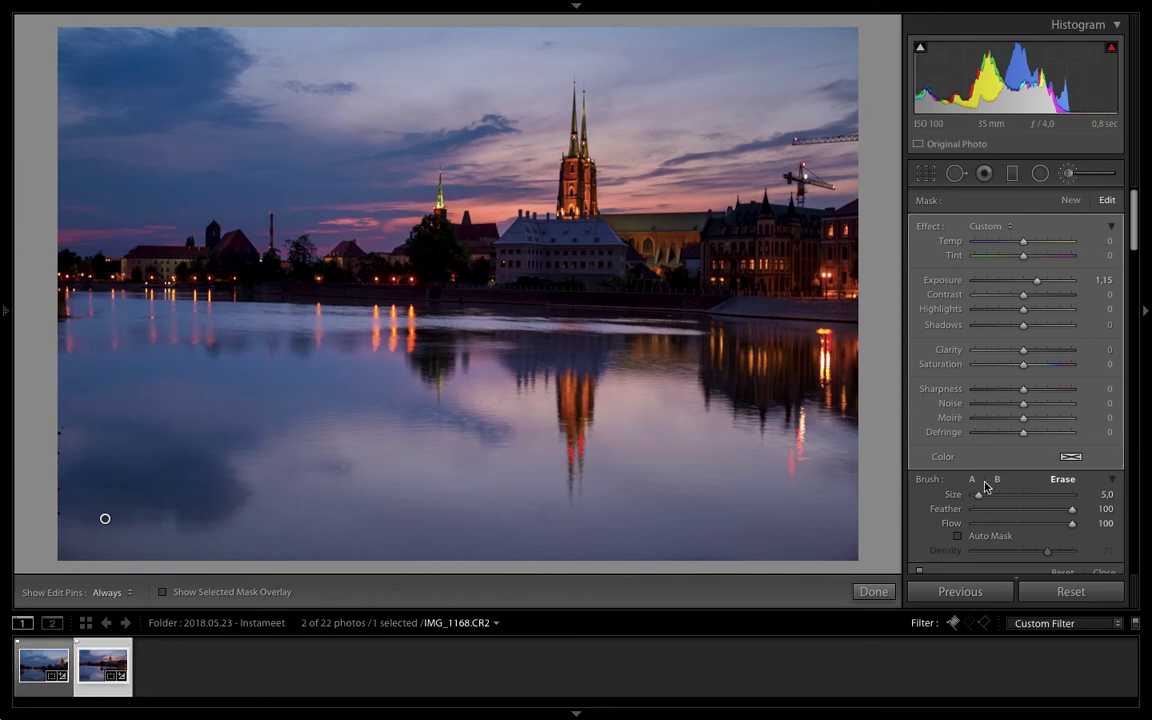
left_click(973, 480)
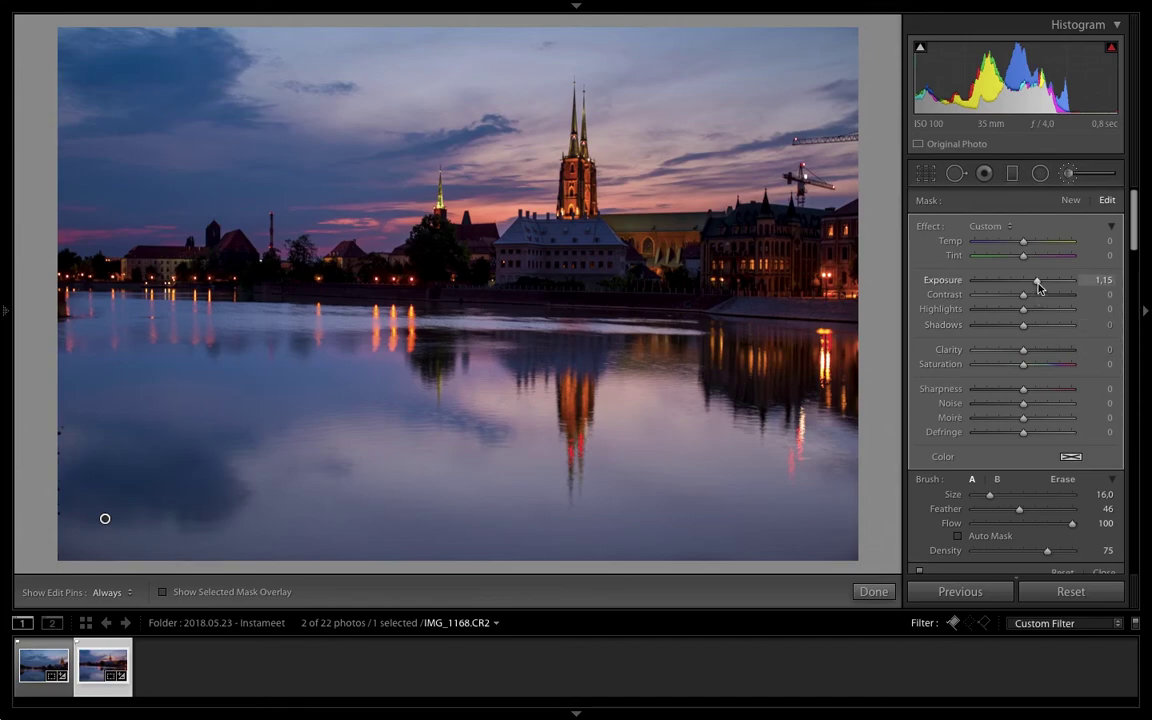
left_click_drag(1037, 281, 1026, 288)
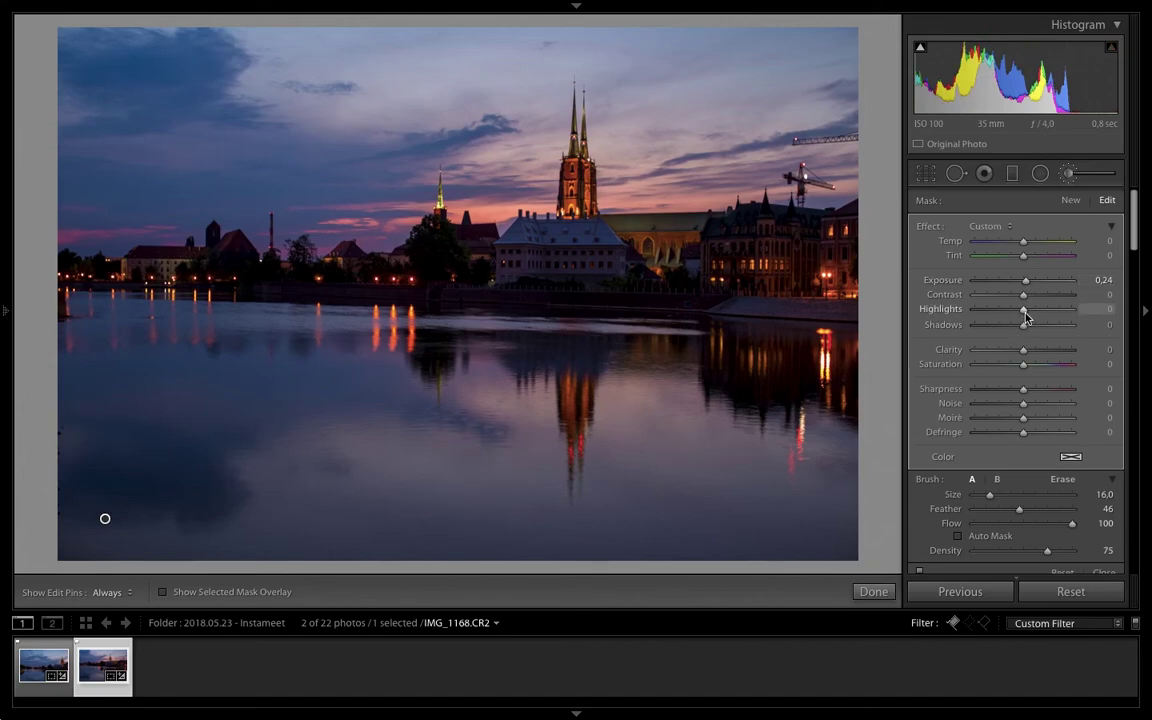
left_click_drag(1024, 327, 1040, 328)
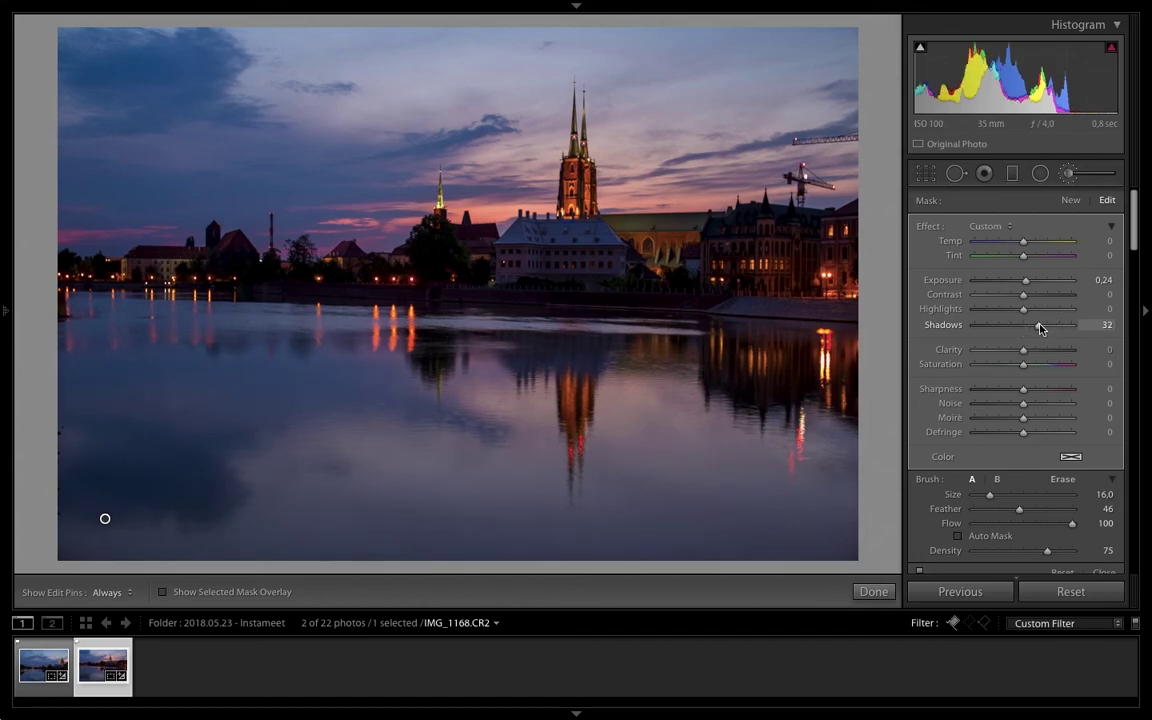
left_click_drag(1023, 390, 1029, 357)
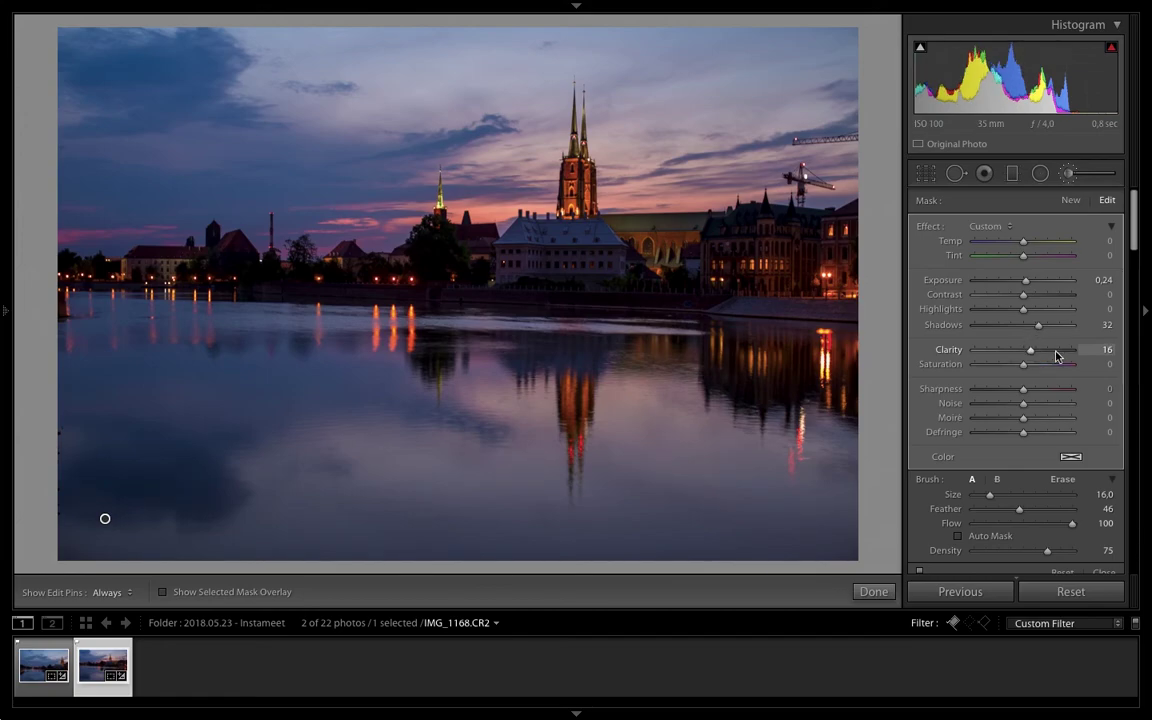
left_click(1068, 174)
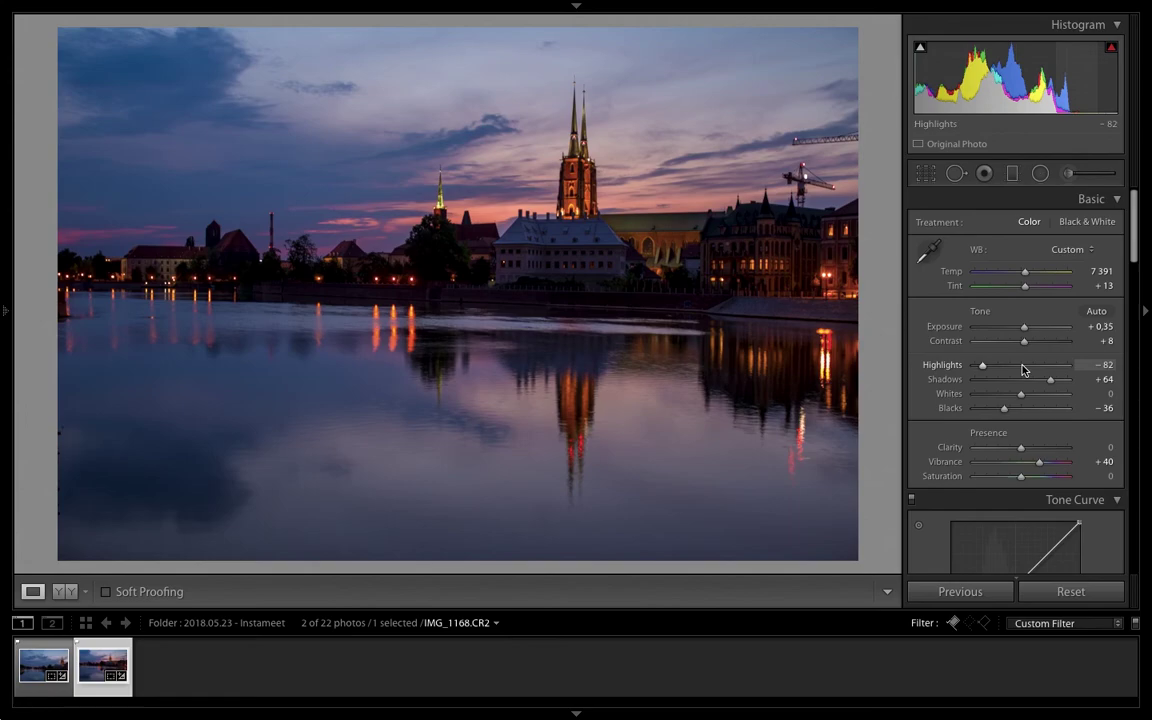
key("backslash")
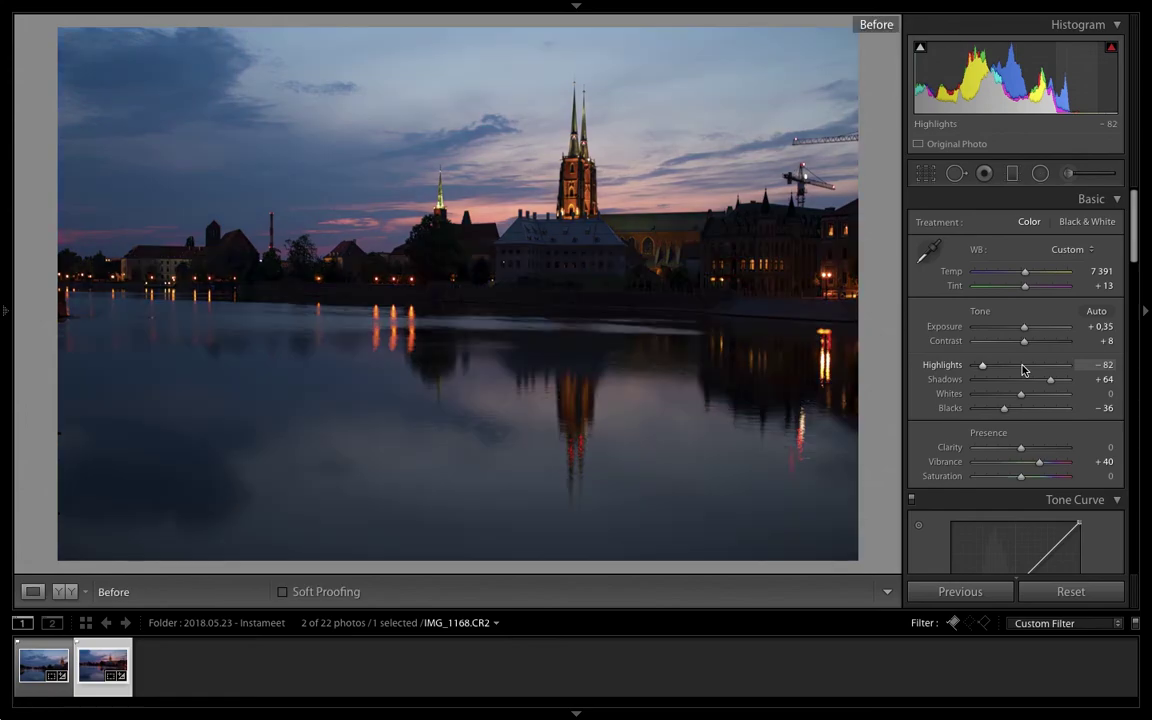
key("backslash")
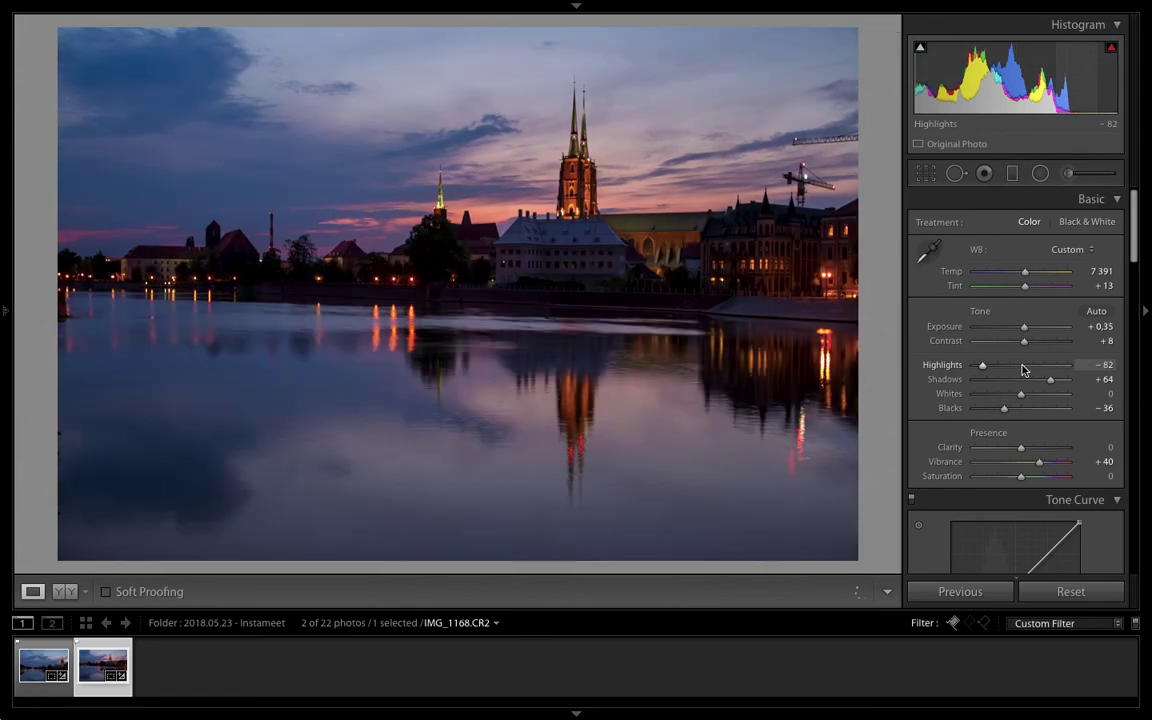